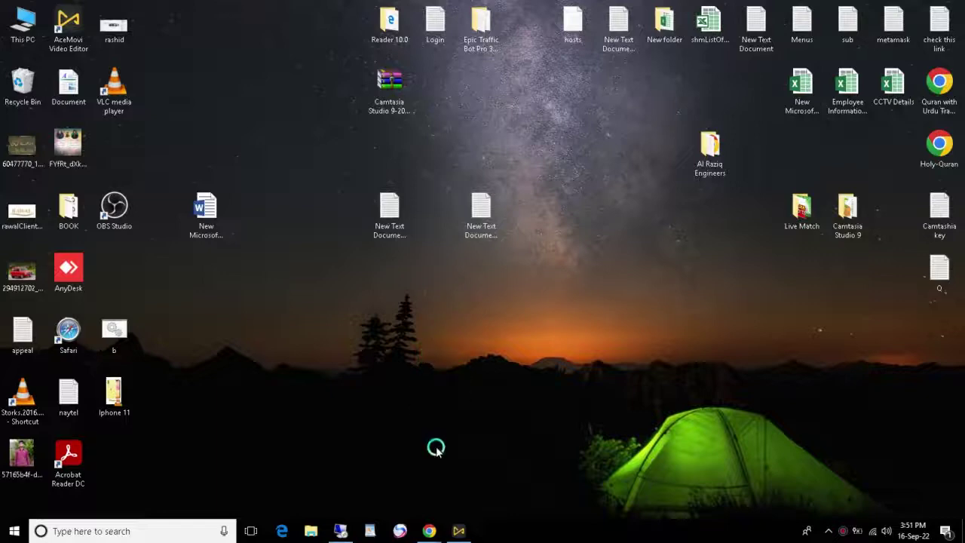
Step: Restore Chrome and launch Sheets from the Google apps grid
click(482, 482)
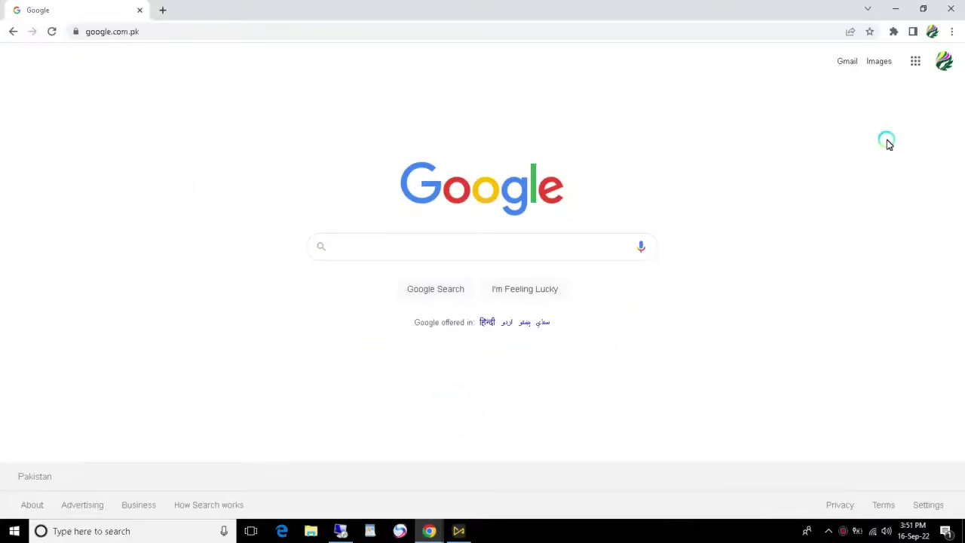
click(915, 63)
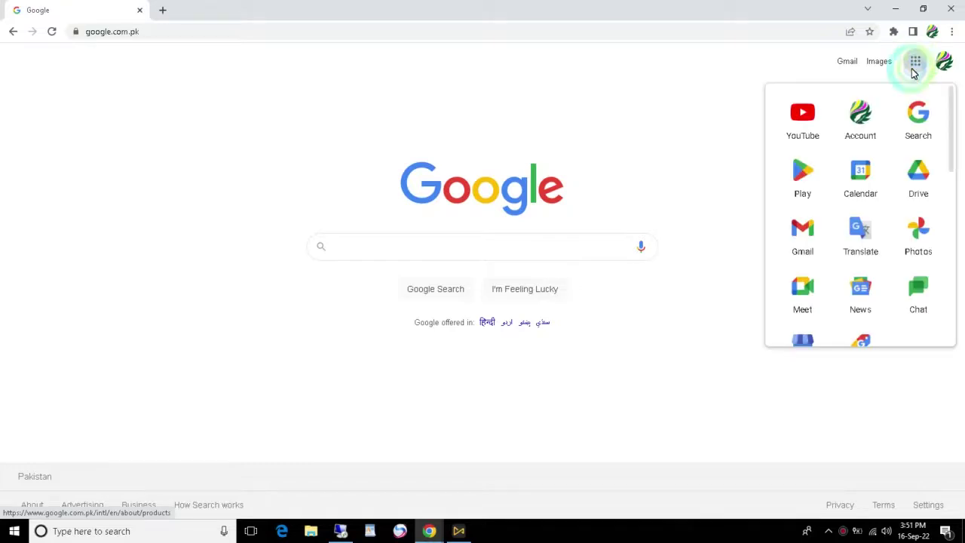
scroll(870, 204, down, 3)
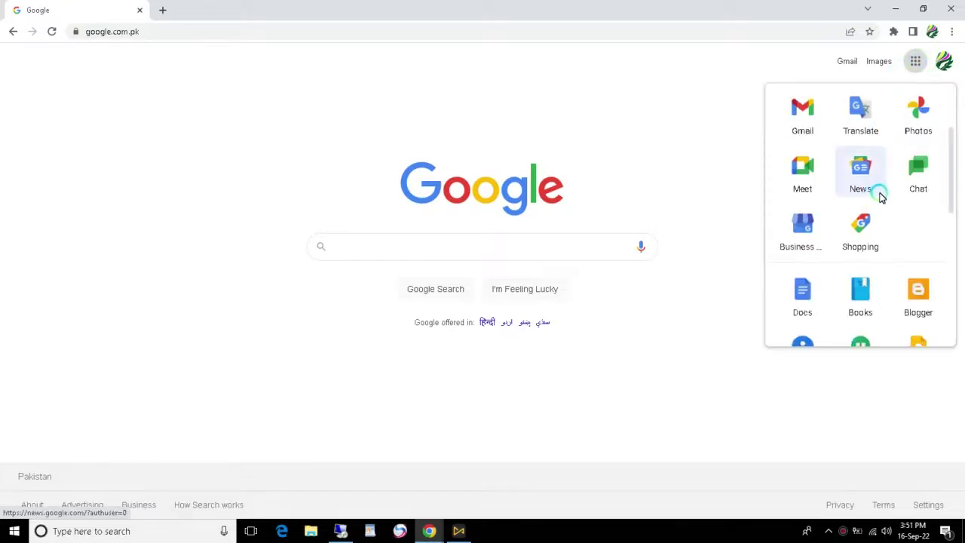
scroll(879, 204, down, 3)
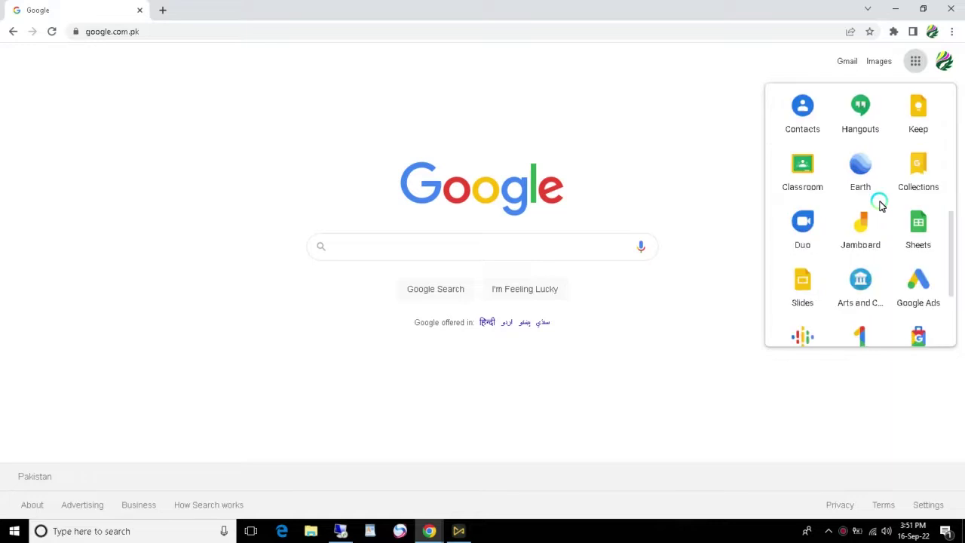
scroll(869, 278, down, 1)
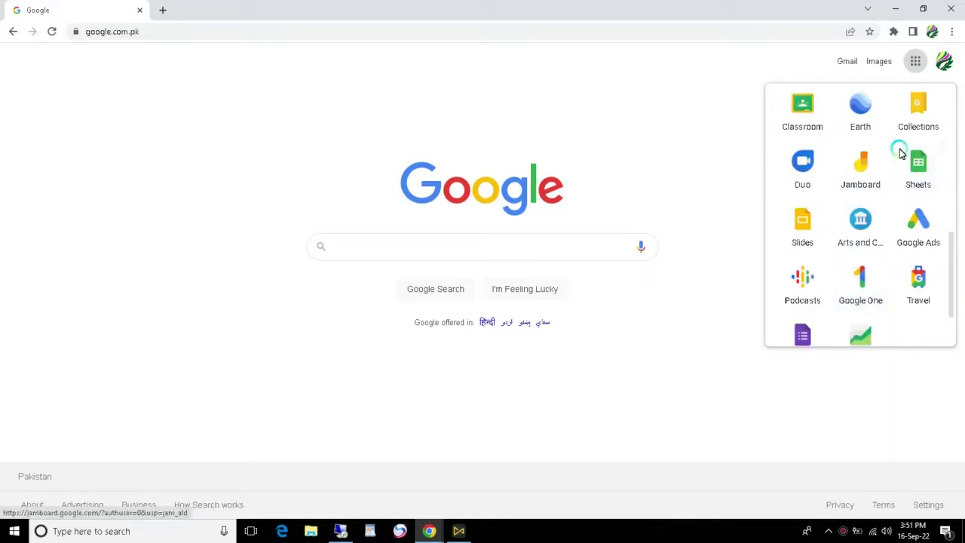
click(918, 161)
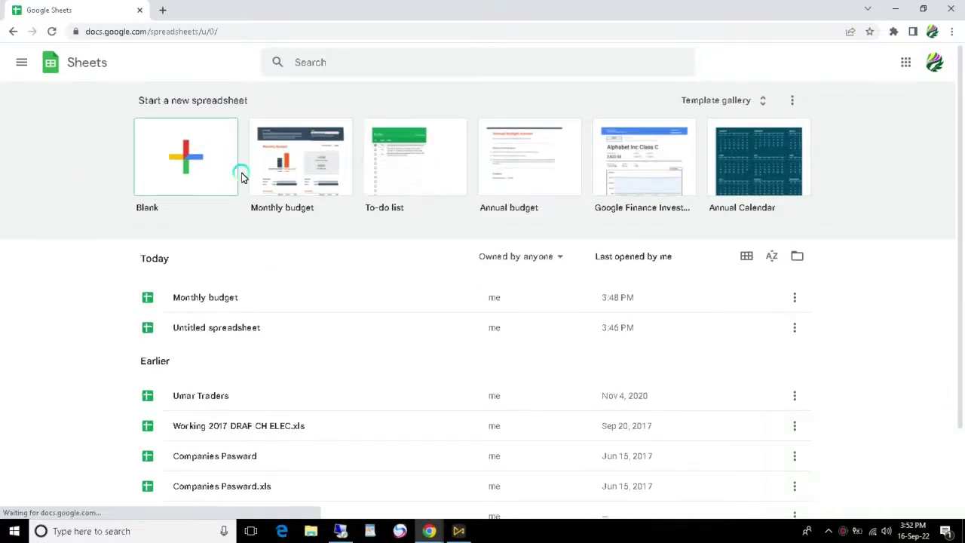
Step: Create a new spreadsheet from the Blank template
scroll(221, 362, down, 2)
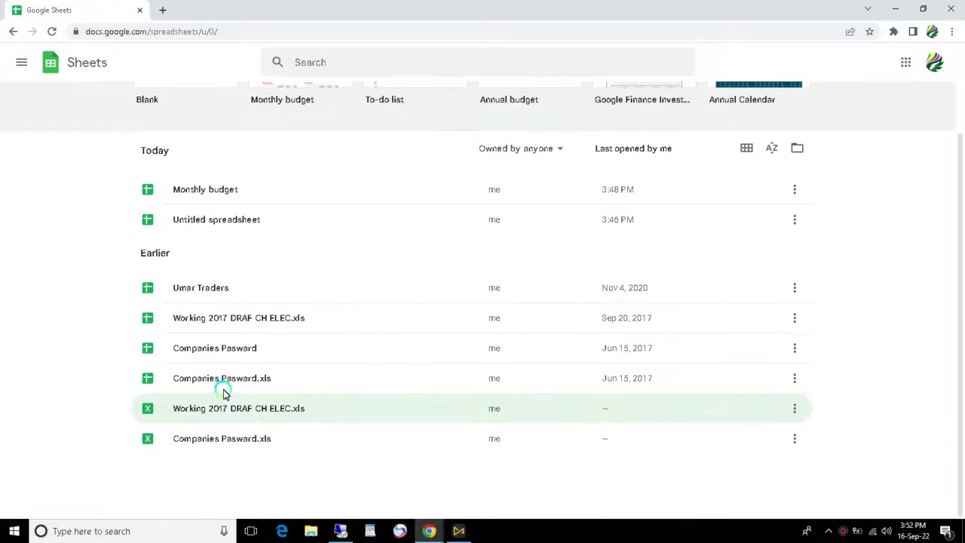
scroll(222, 390, up, 2)
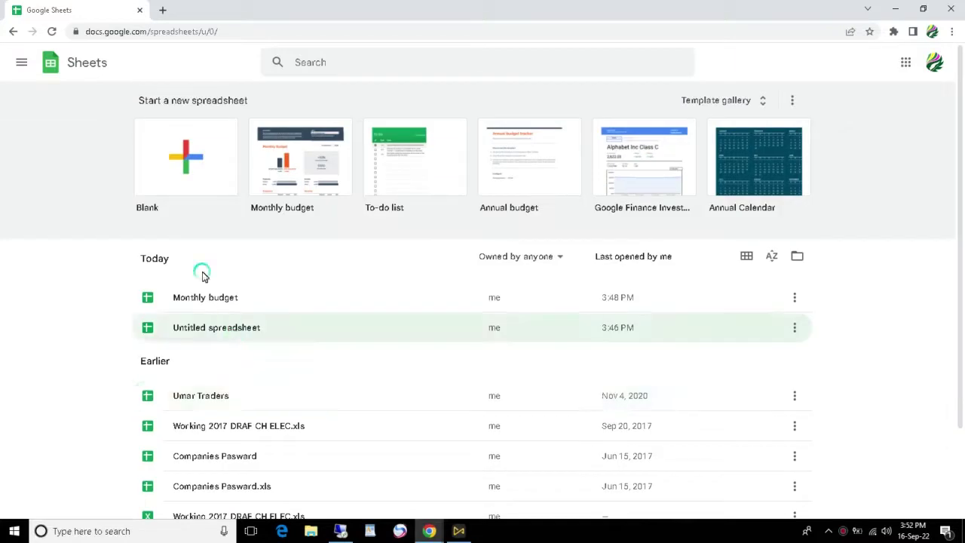
click(200, 161)
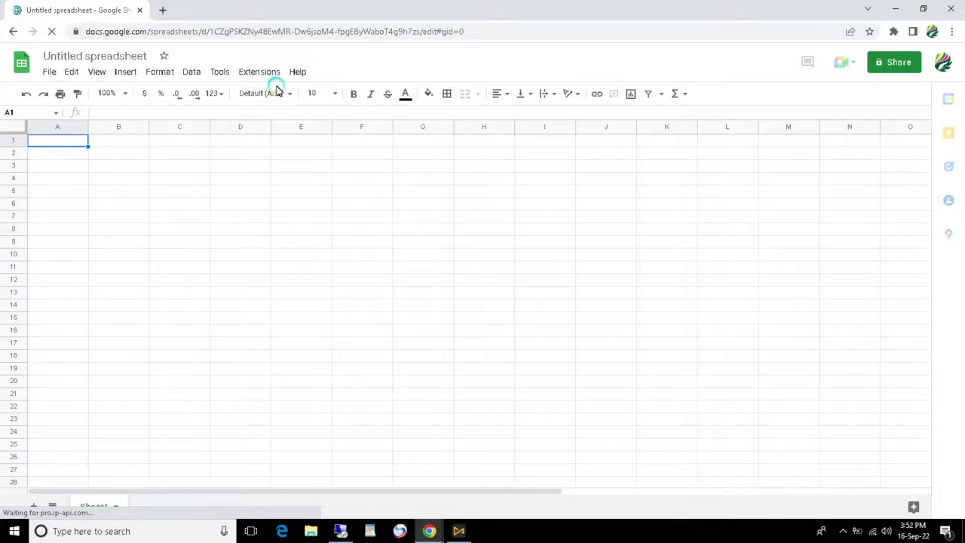
click(49, 71)
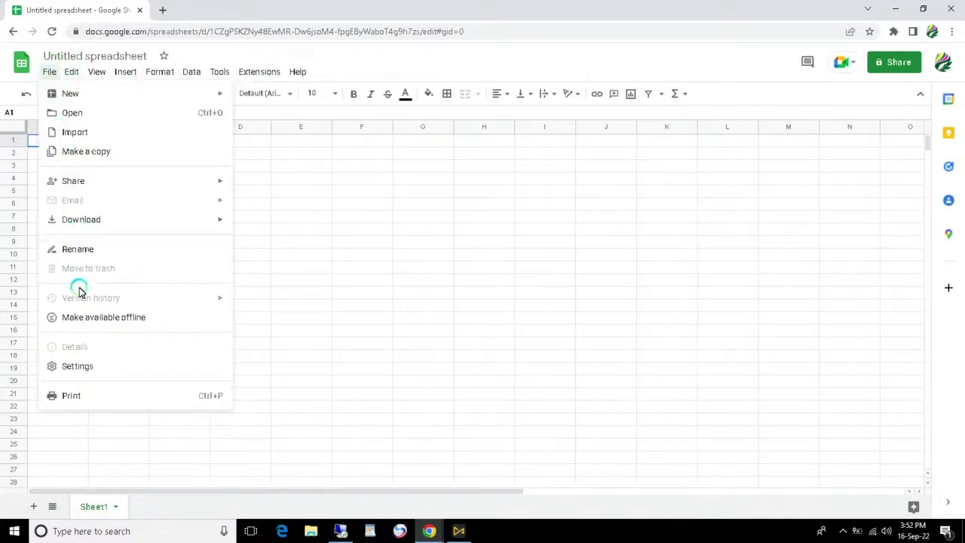
mouse_move(95, 73)
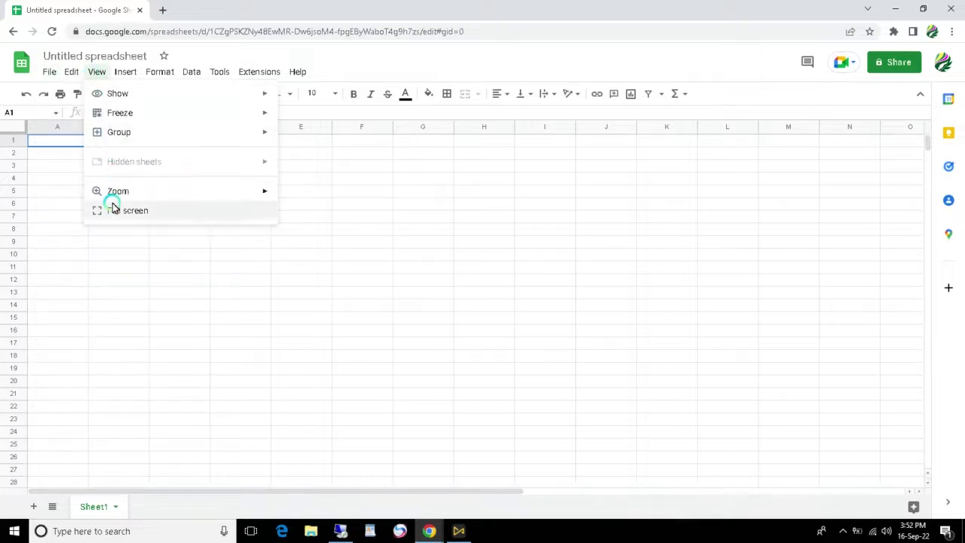
mouse_move(128, 71)
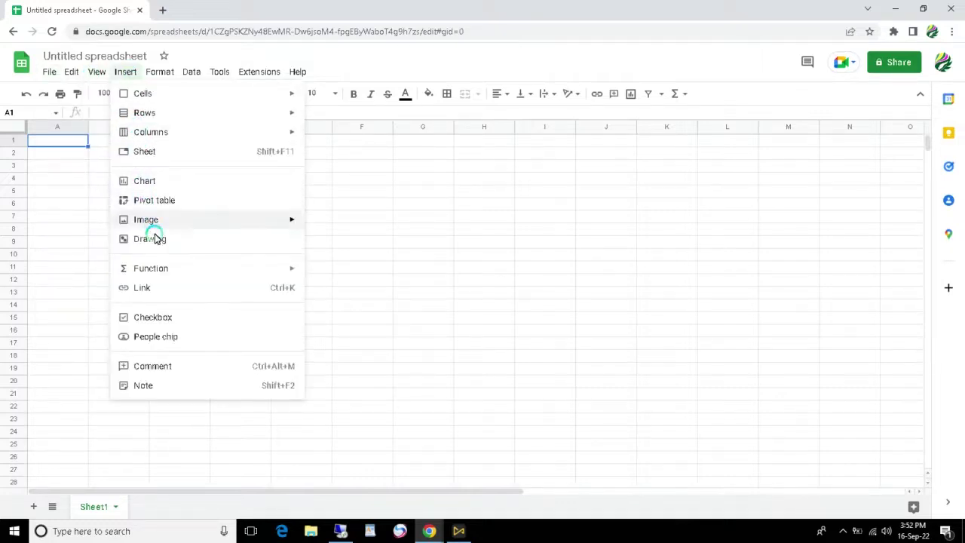
mouse_move(160, 72)
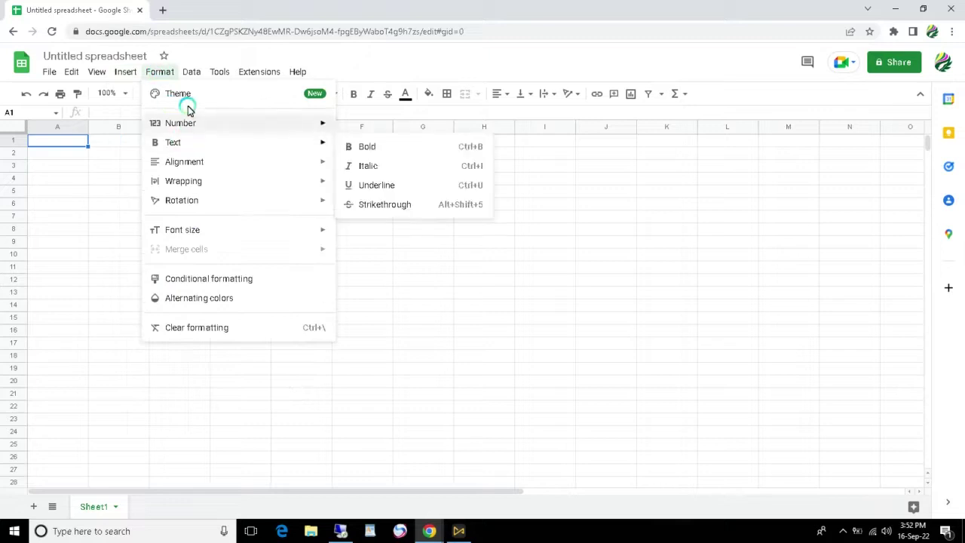
mouse_move(209, 199)
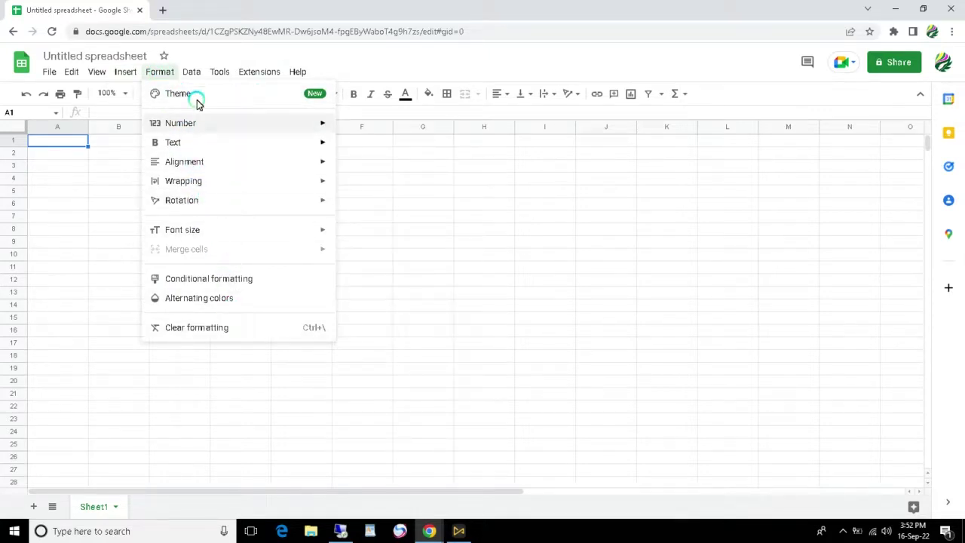
mouse_move(191, 71)
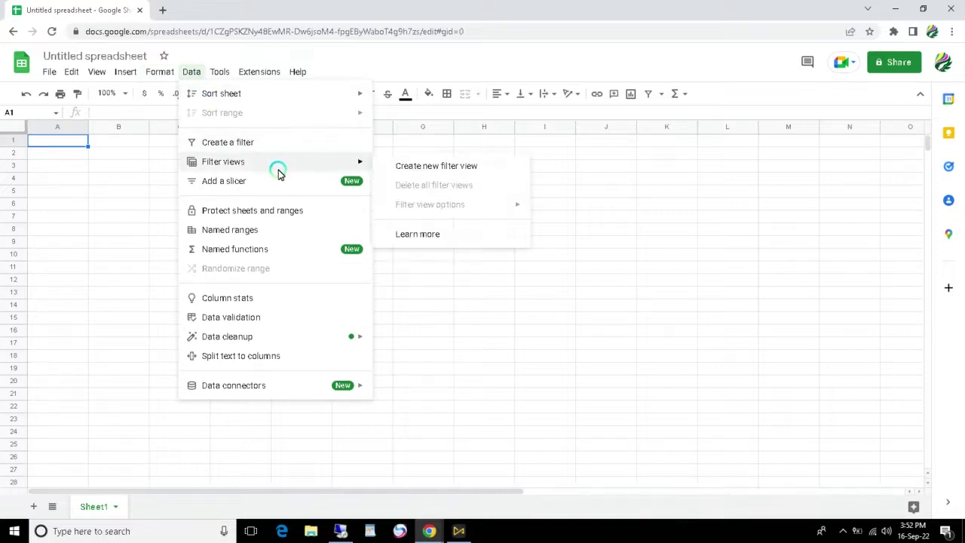
mouse_move(220, 76)
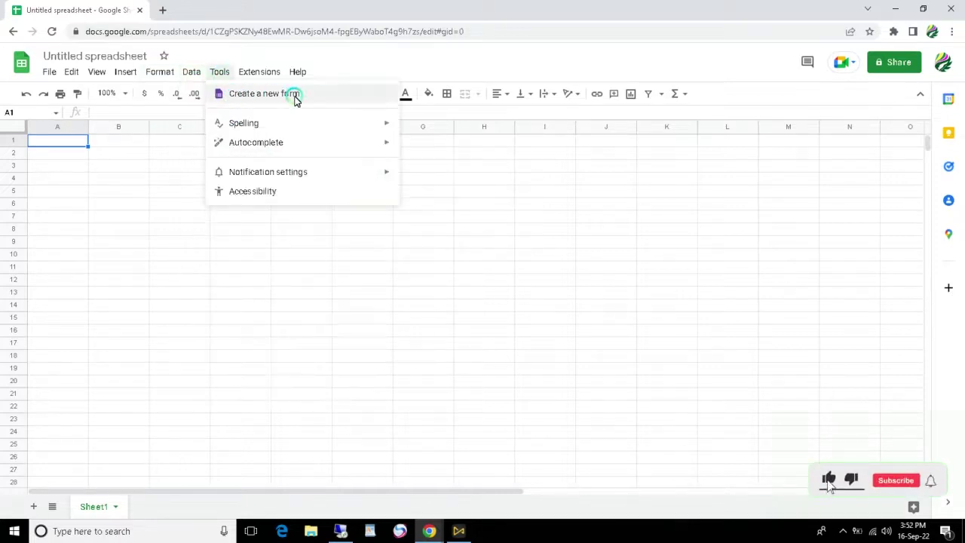
mouse_move(265, 76)
mouse_move(299, 76)
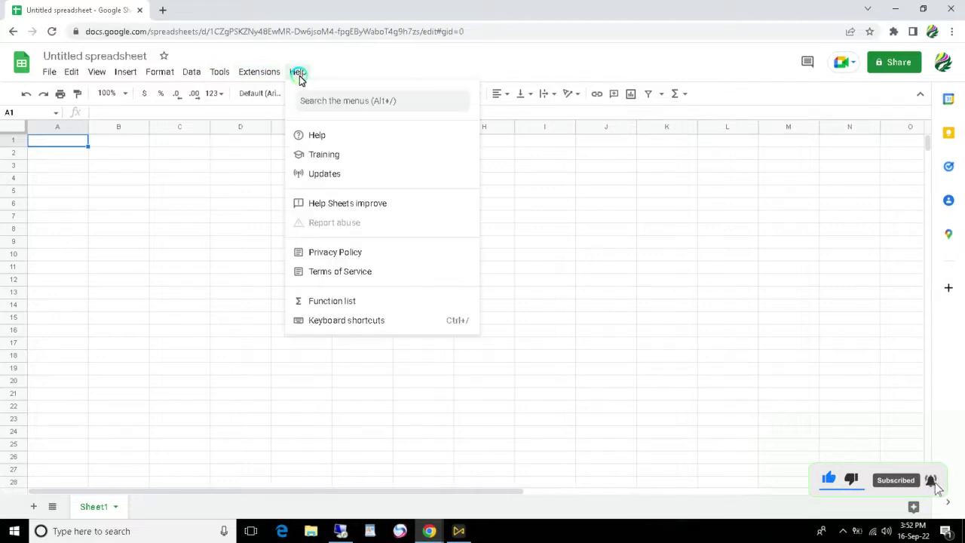
click(179, 221)
click(263, 205)
text(Number)
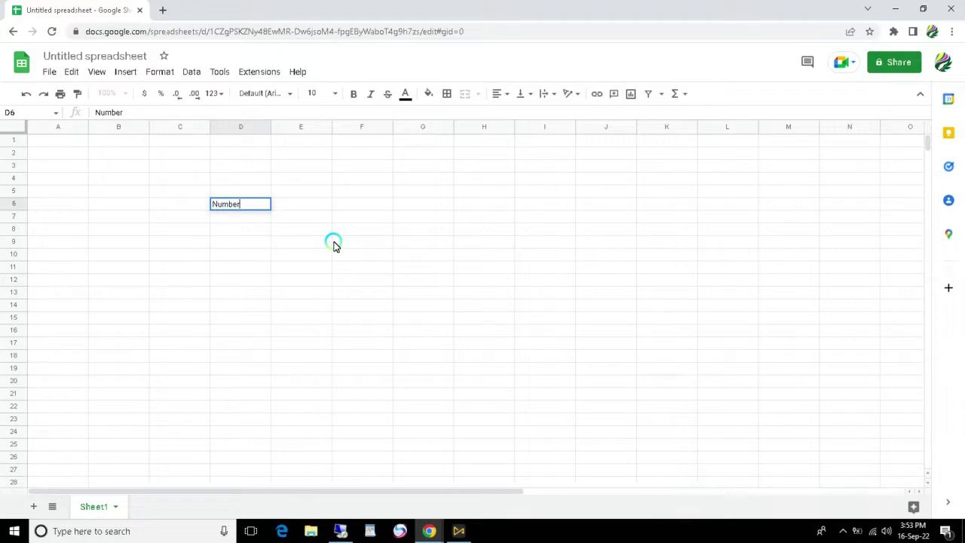
Step: Commit the Number heading, values 255, 266, 633154, 356, 3545 and the Total label
key(Tab)
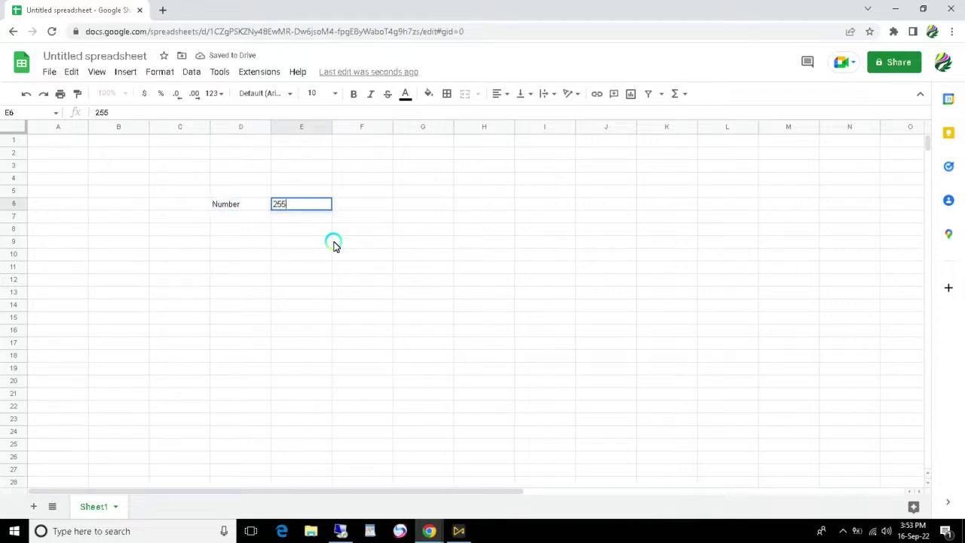
key(Return)
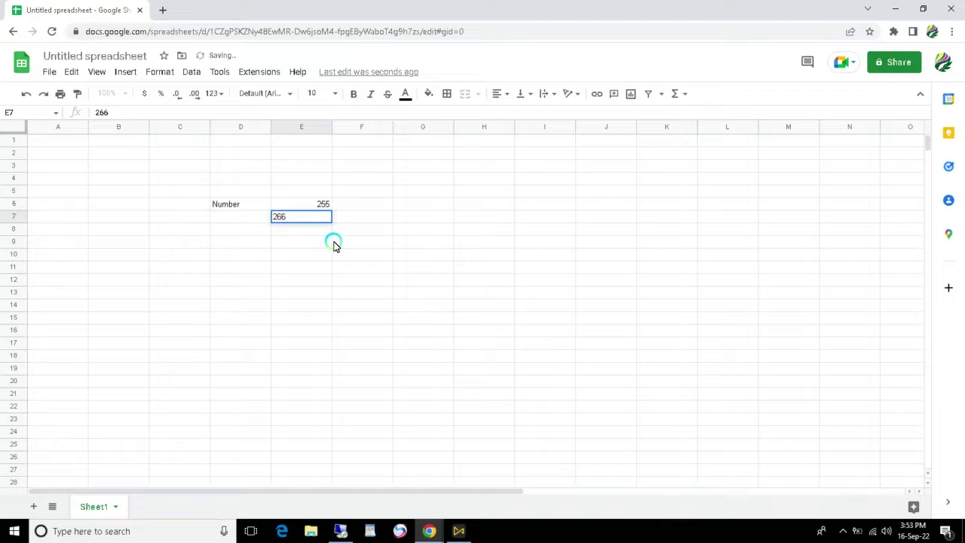
key(Return)
key(Return)
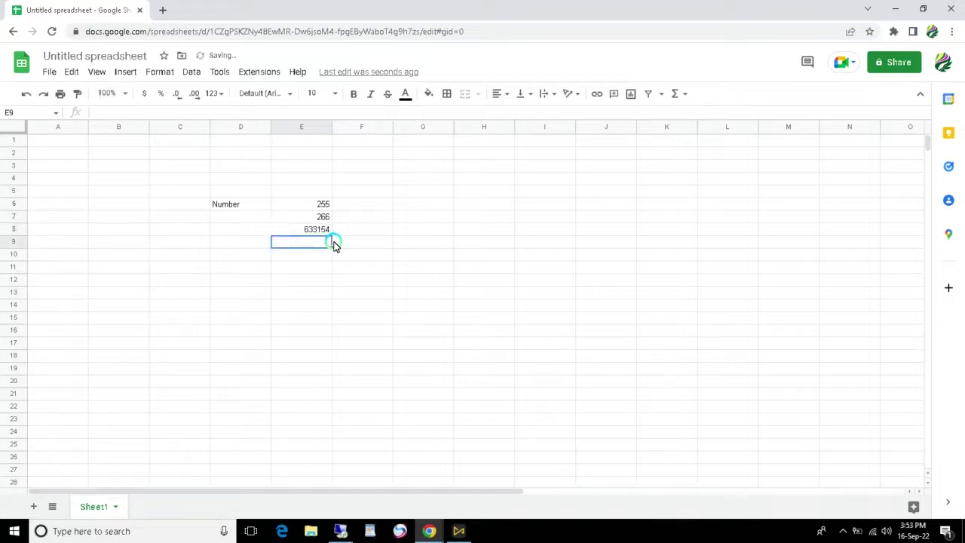
text(356)
key(Return)
text(3545)
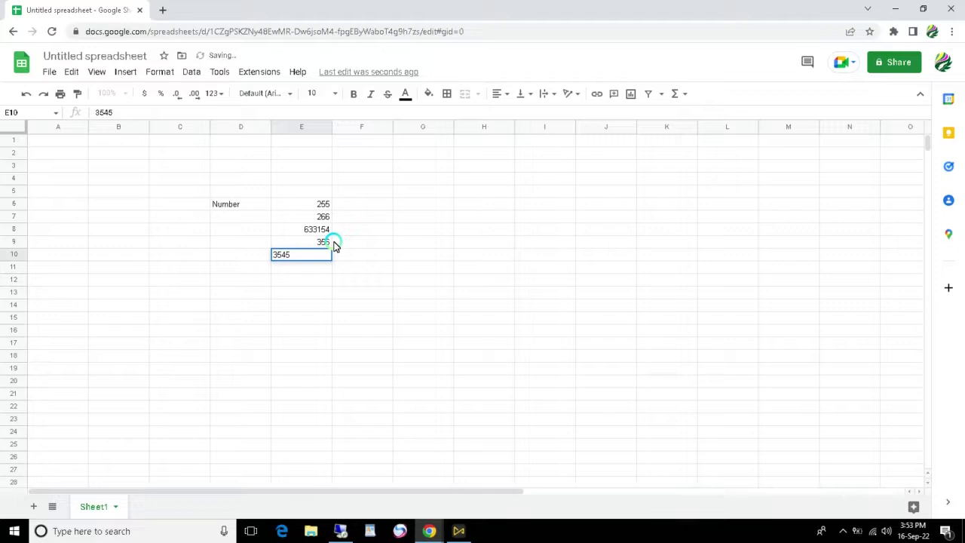
key(Return)
key(Left)
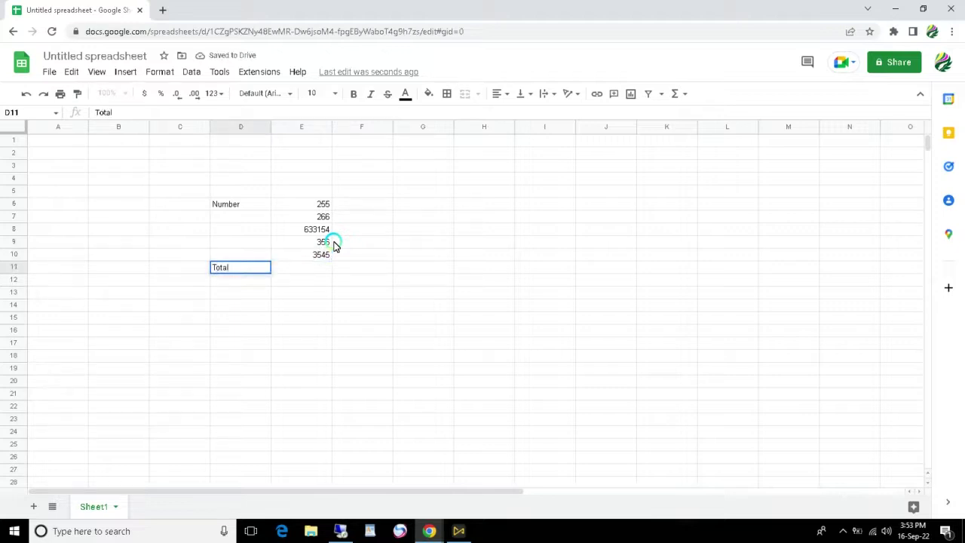
key(Tab)
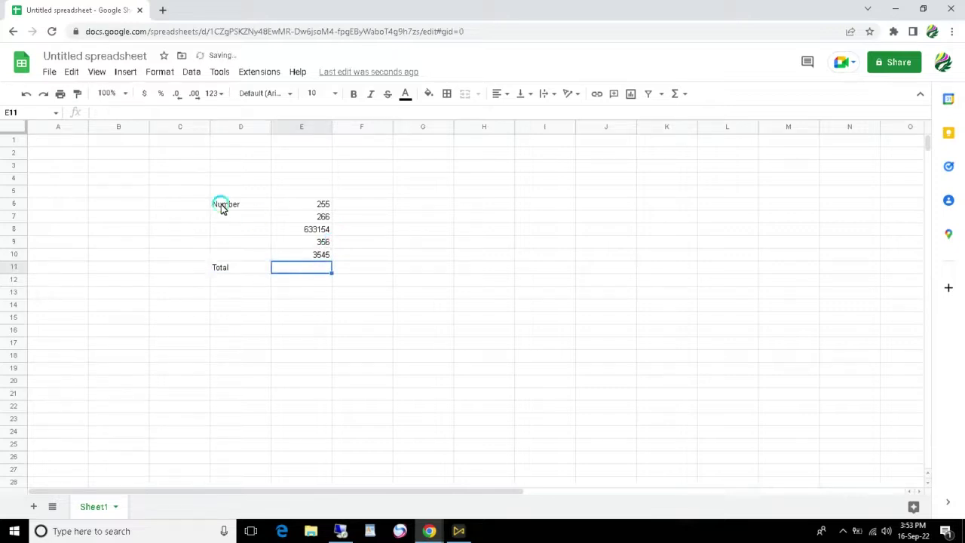
Step: Make the Number and Total labels in D6 and D11 bold
click(222, 205)
ctrl+click(231, 269)
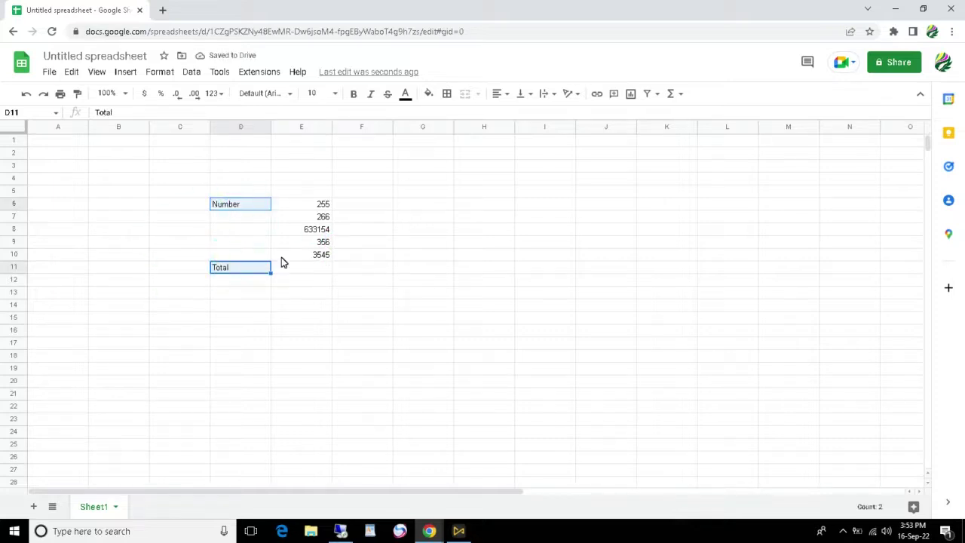
click(354, 94)
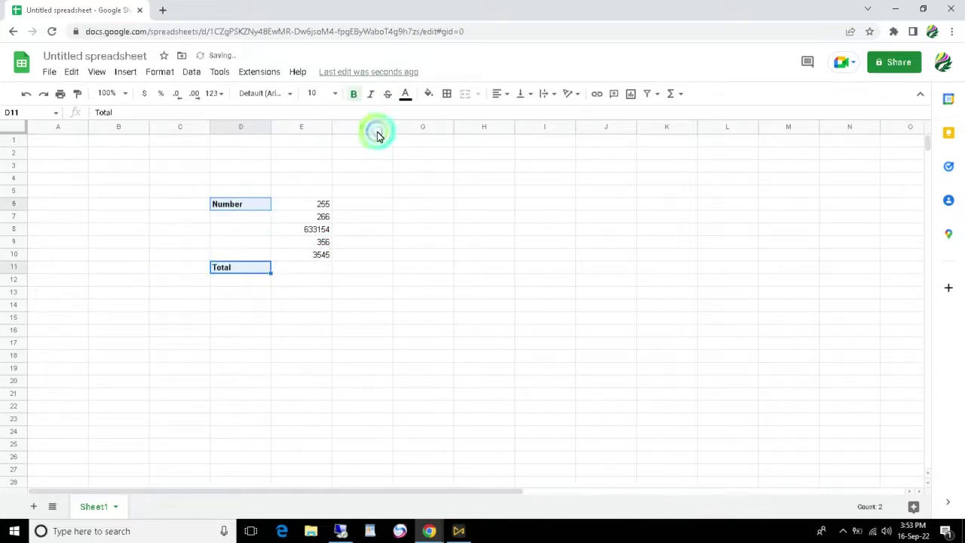
click(313, 268)
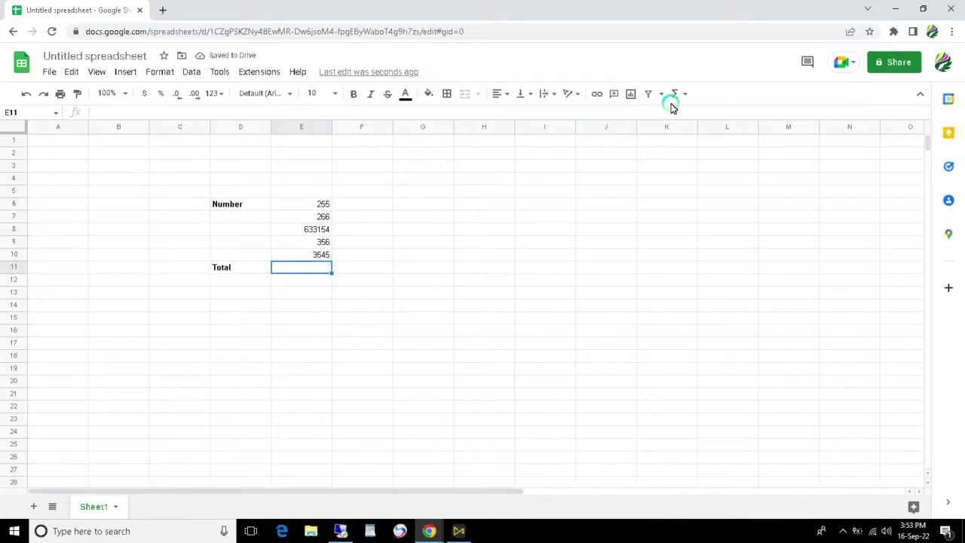
Step: Enter =sum(E6:E10) in E11 and make the 637576 total bold
text(=)
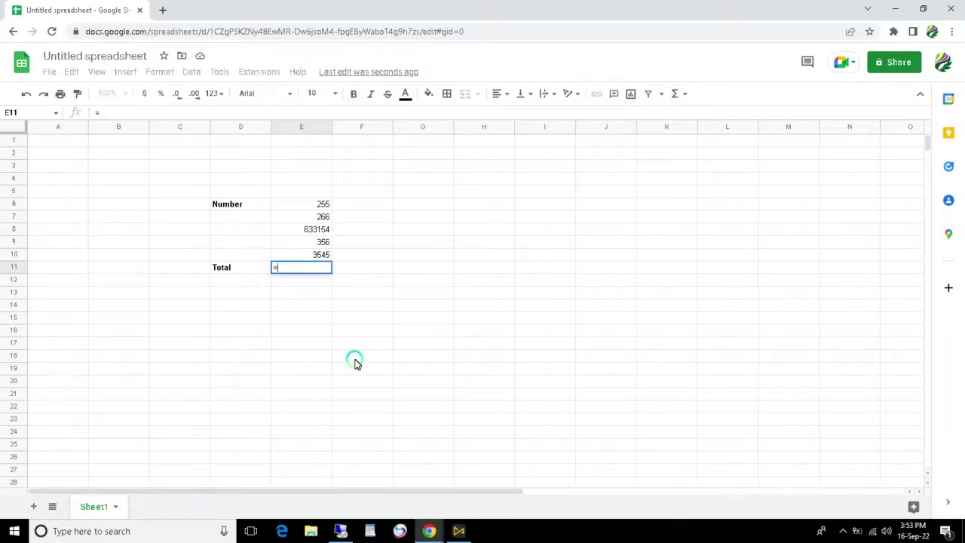
text(sum)
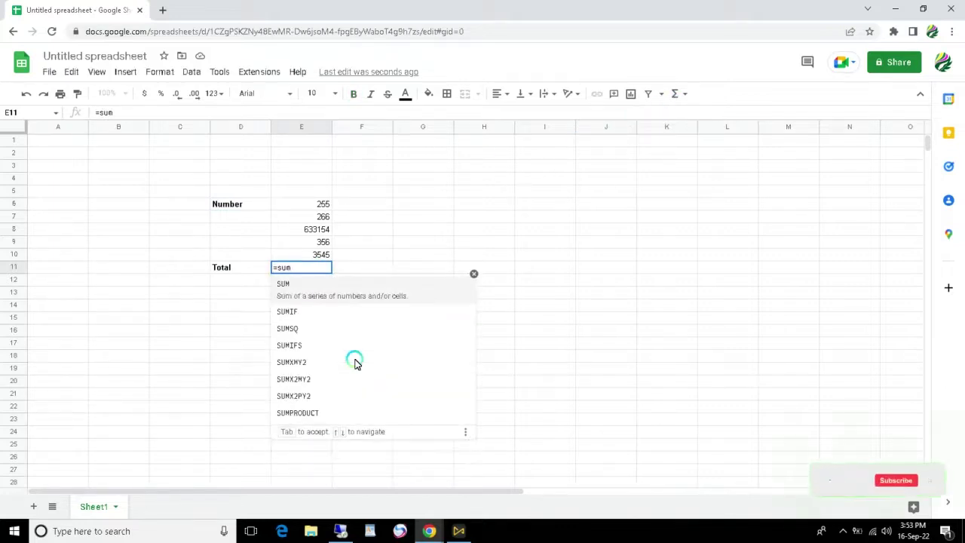
text(()
key(Tab)
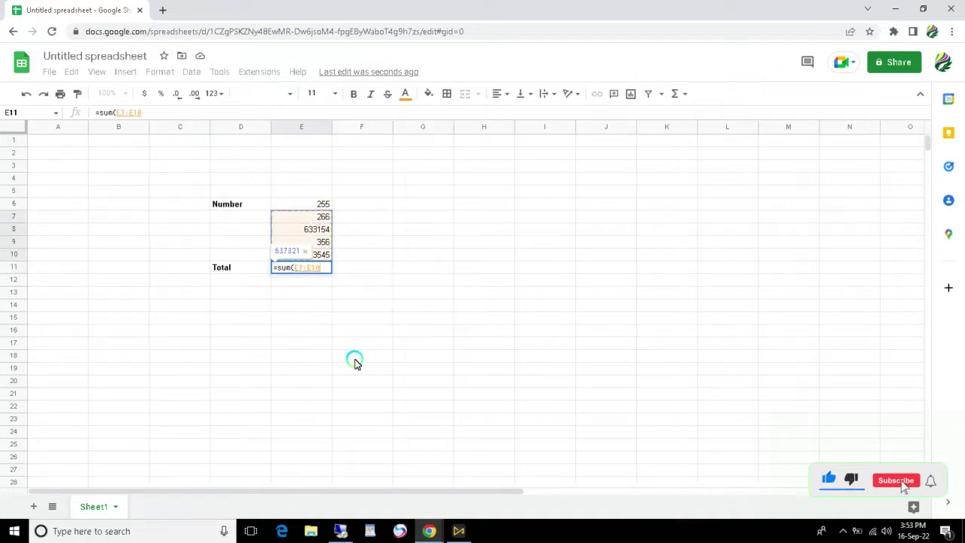
key(Return)
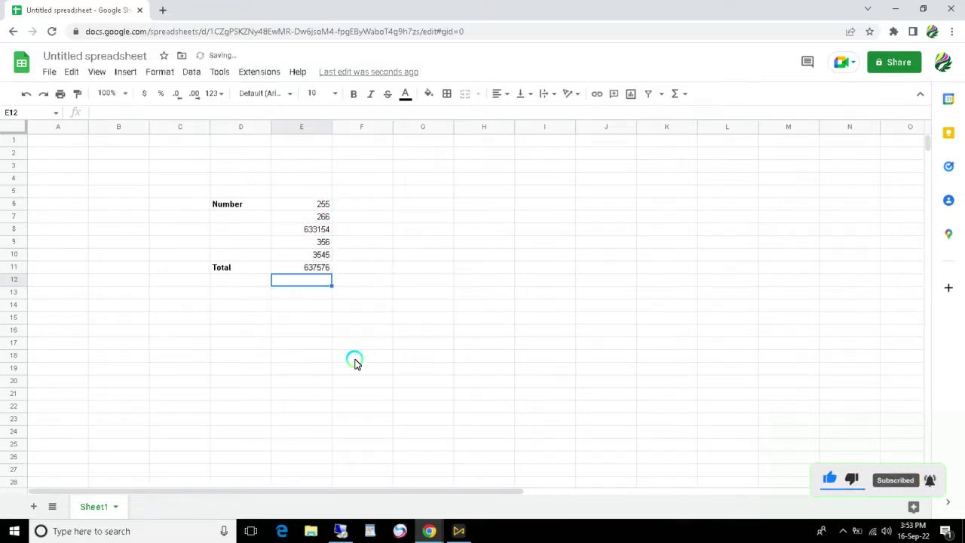
click(306, 269)
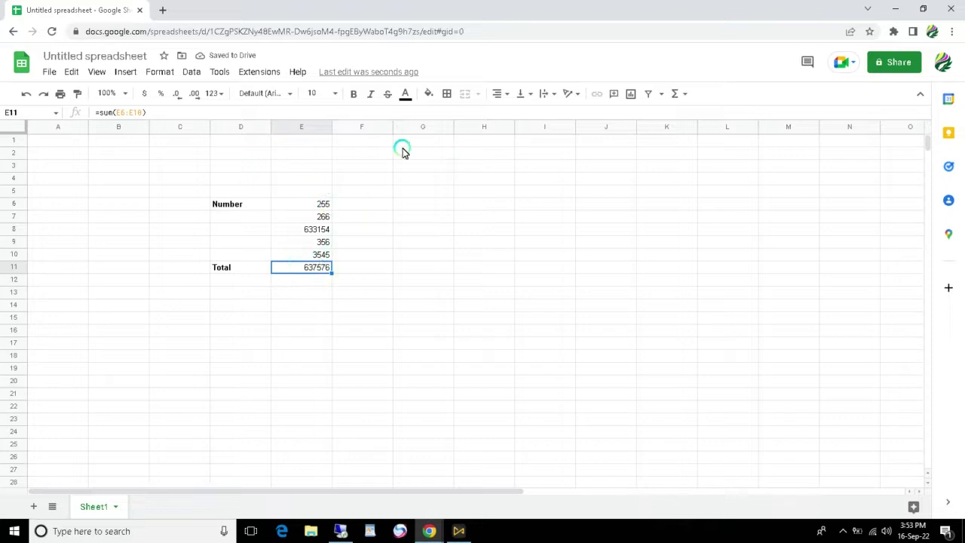
click(354, 98)
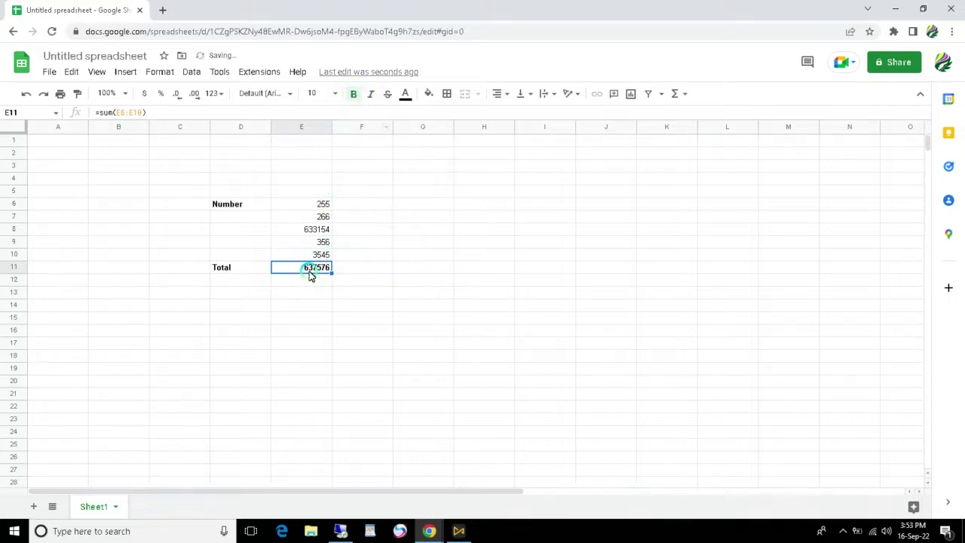
click(684, 93)
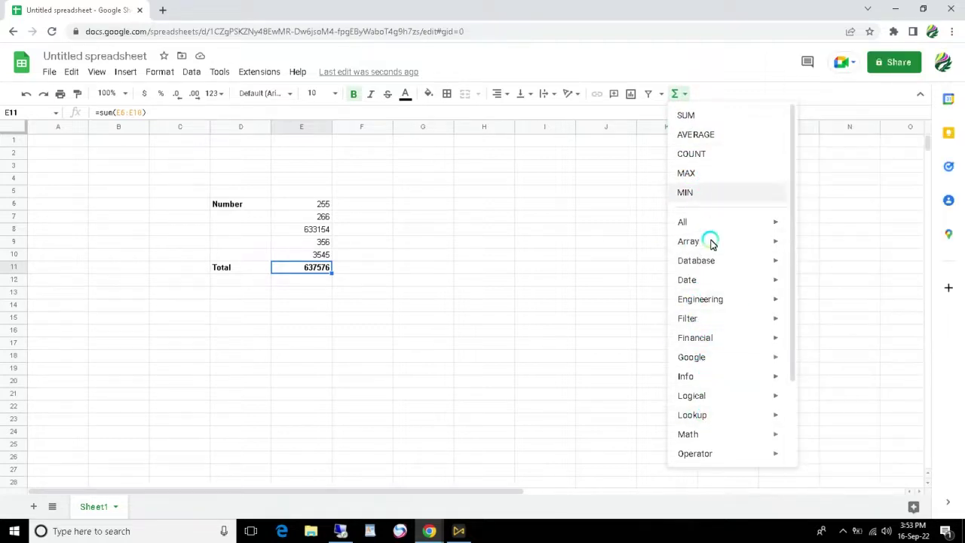
click(394, 284)
click(260, 294)
click(300, 268)
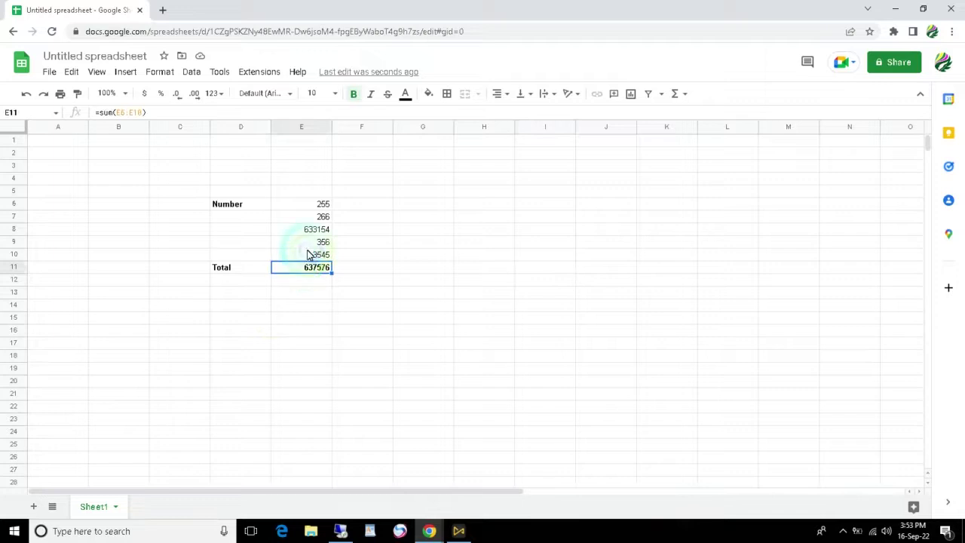
Step: Center-align the numbers and total in E6:E11
drag(313, 204, 307, 271)
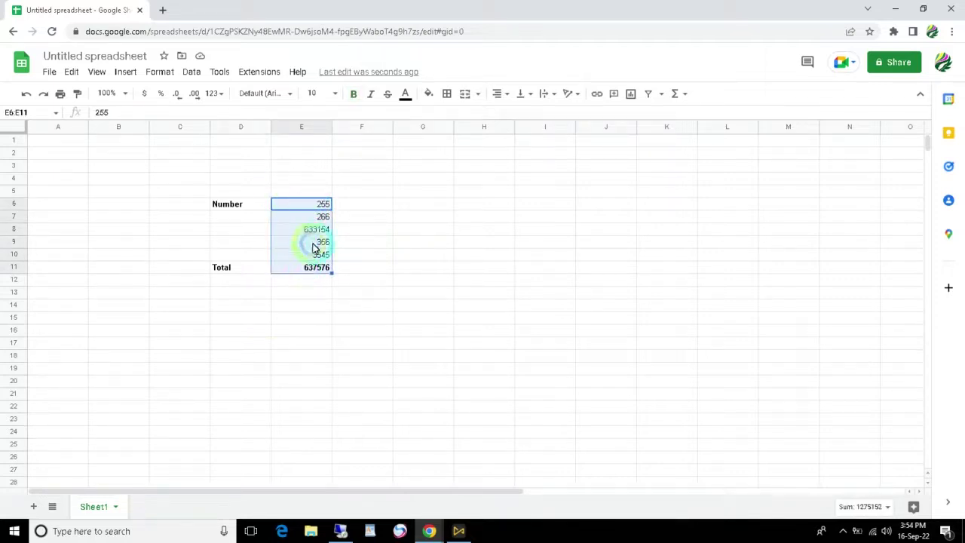
click(505, 98)
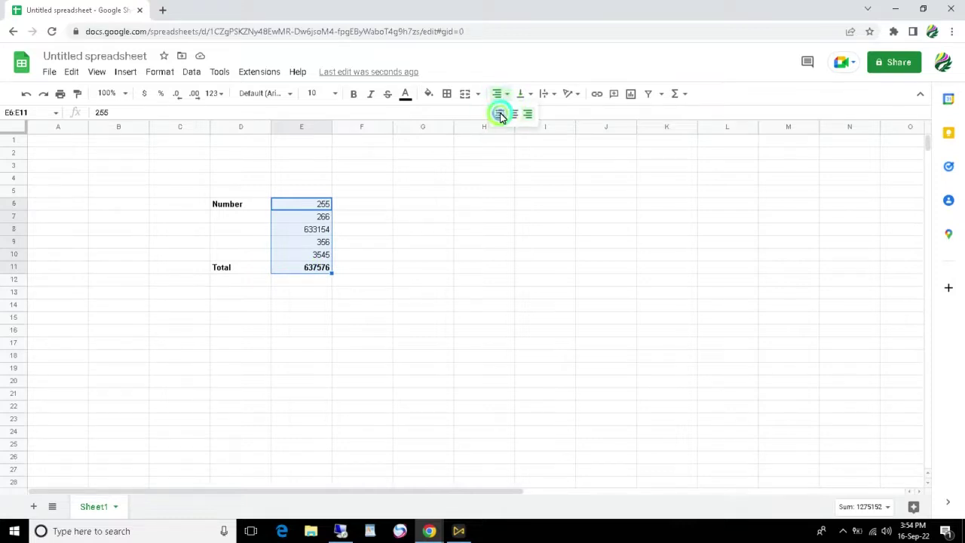
click(499, 112)
click(505, 98)
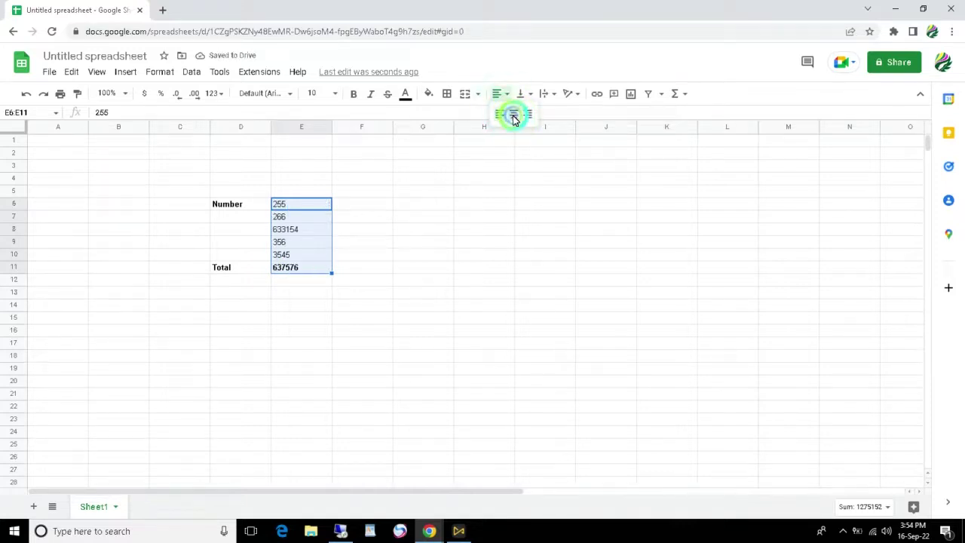
click(512, 113)
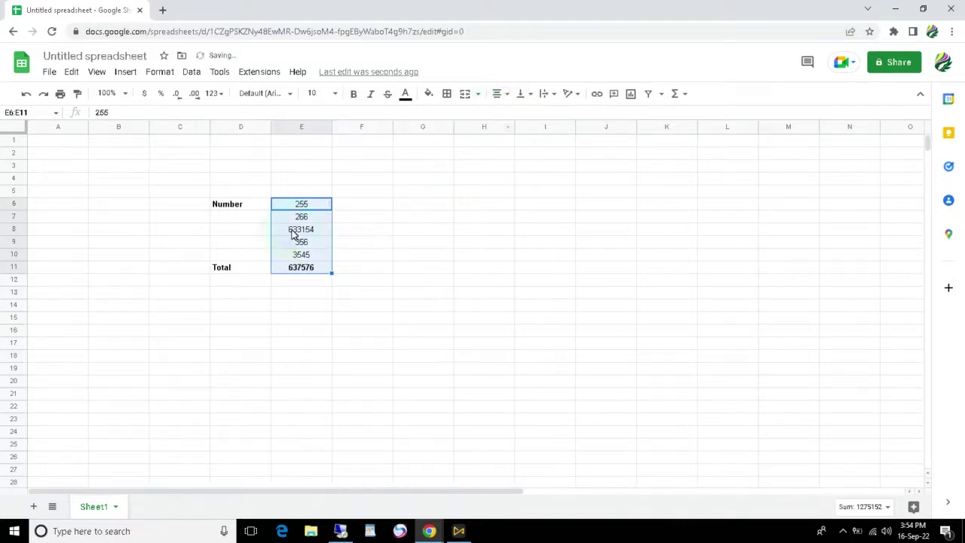
click(308, 296)
Step: Fill the Total row D11:E11 with a green background
drag(224, 268, 304, 267)
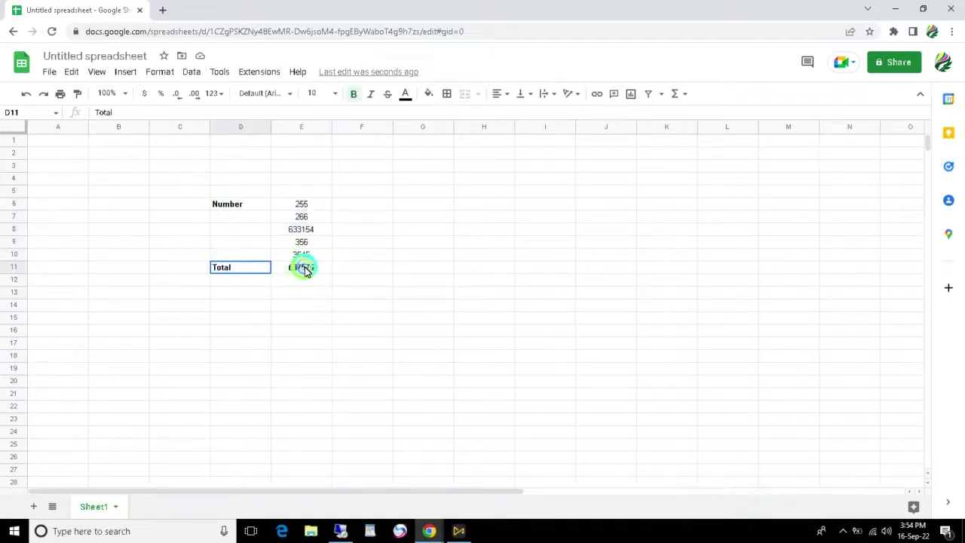
click(435, 98)
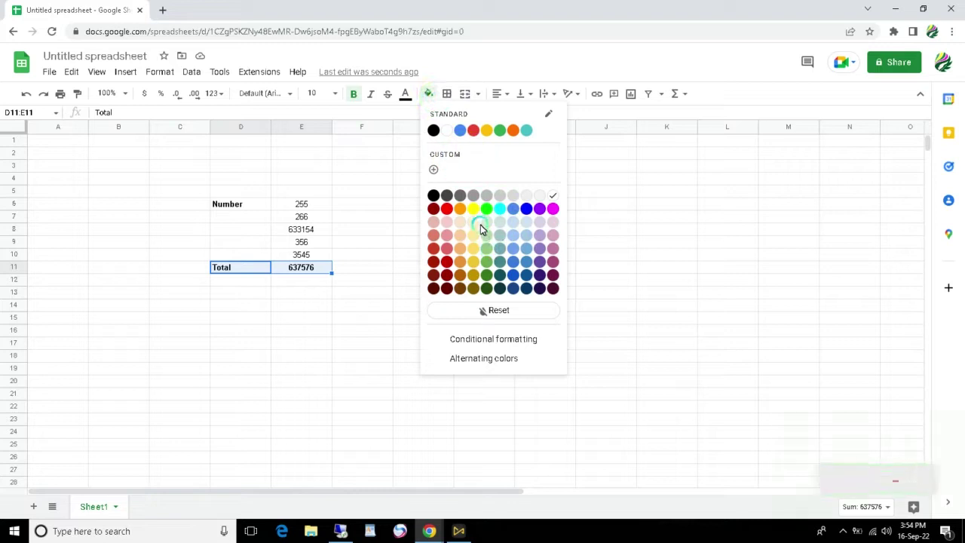
click(489, 262)
click(287, 298)
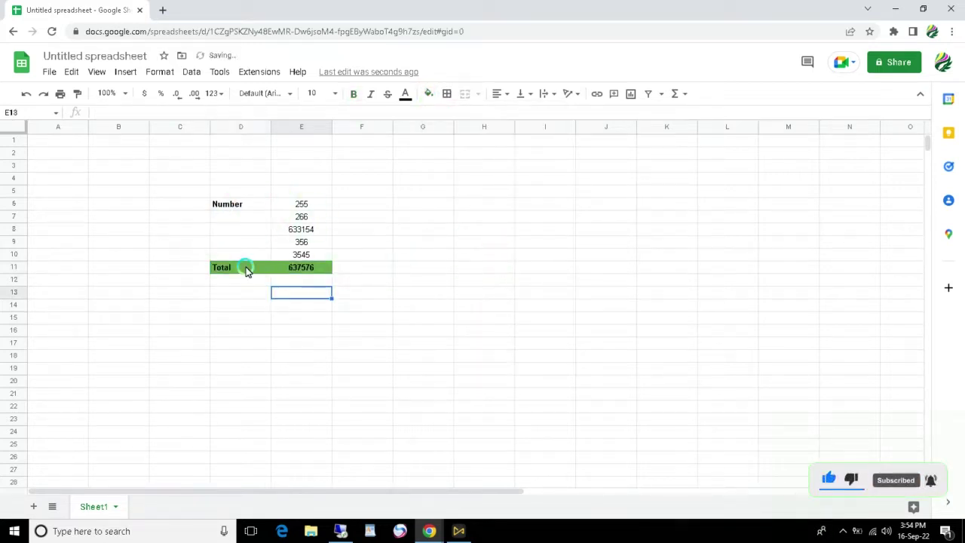
click(226, 204)
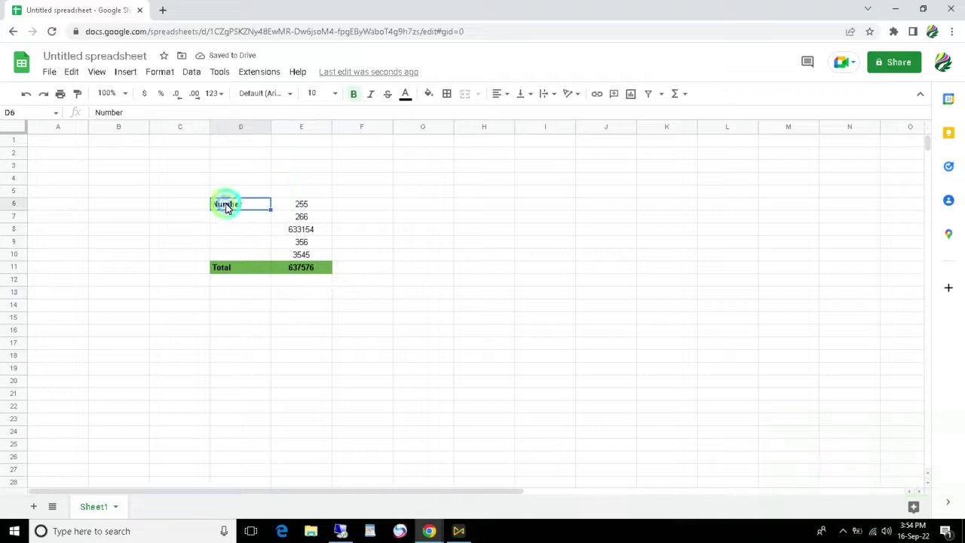
Step: Set the Number heading in D6 to font size 14
click(312, 292)
click(305, 205)
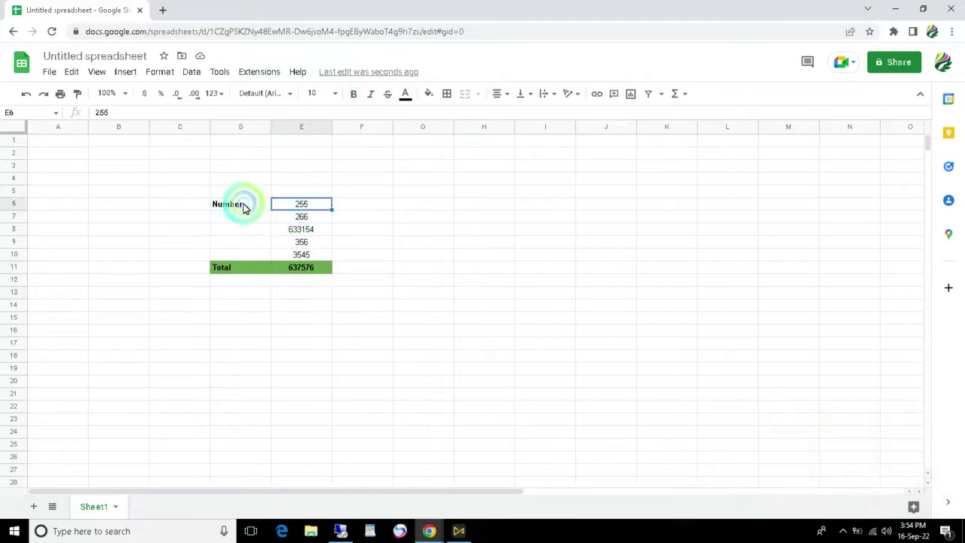
click(242, 205)
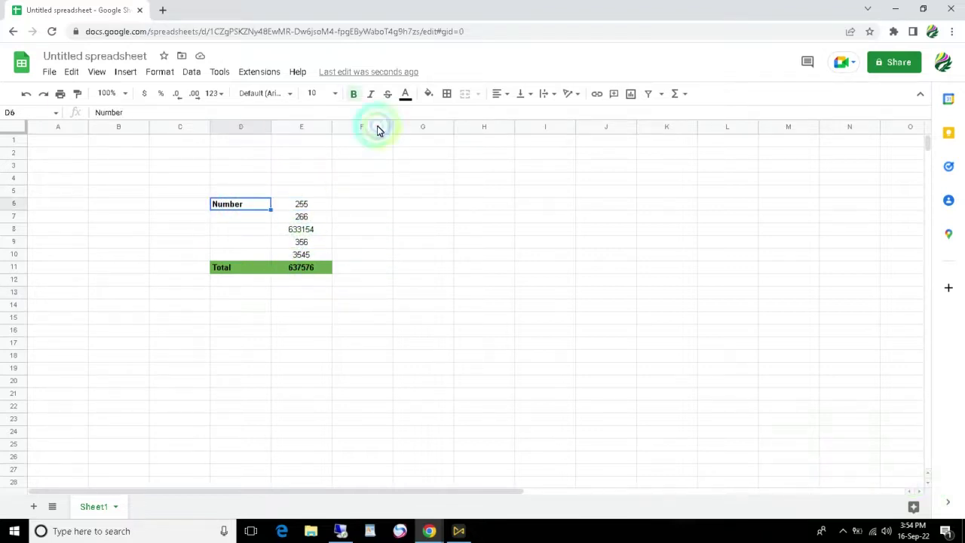
click(335, 96)
click(316, 249)
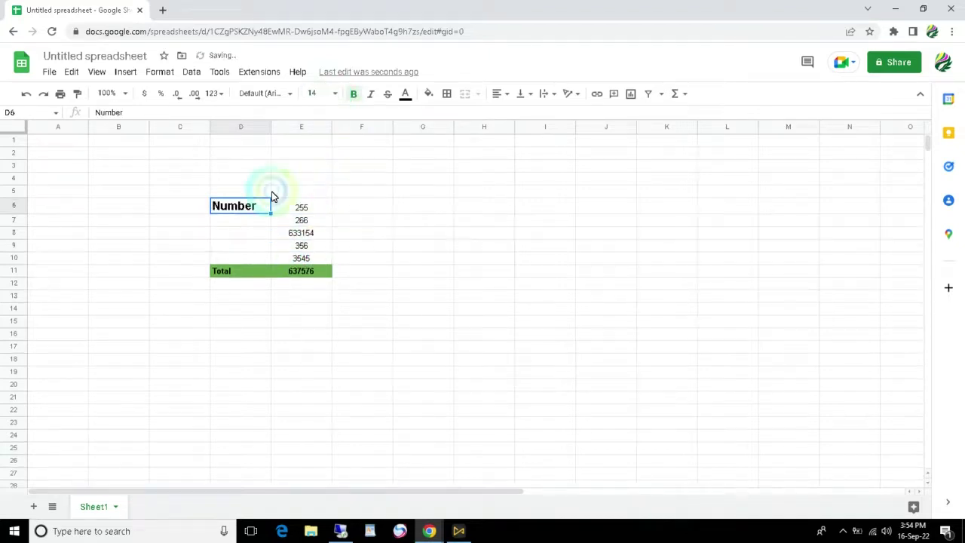
click(381, 218)
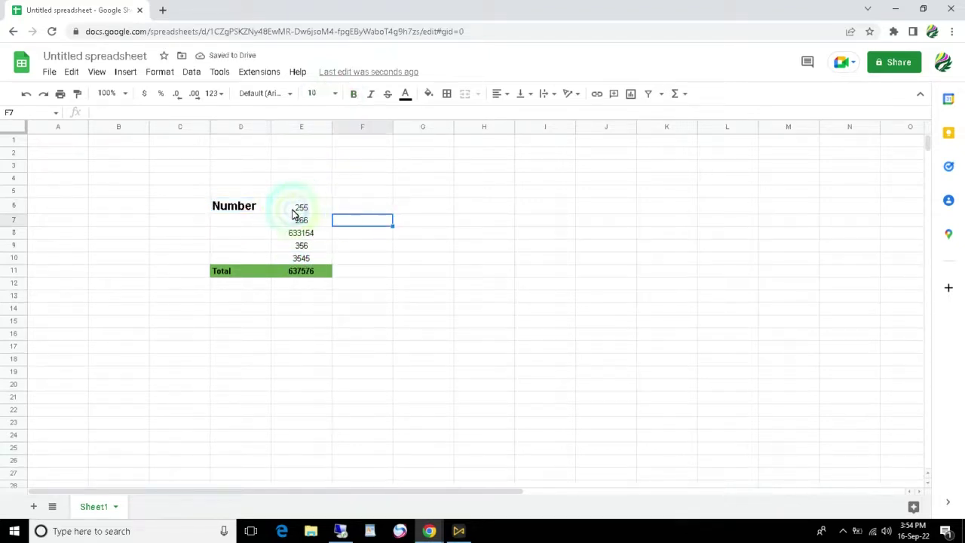
Step: Apply the Nunito font to the Number heading in D6
click(218, 203)
click(292, 98)
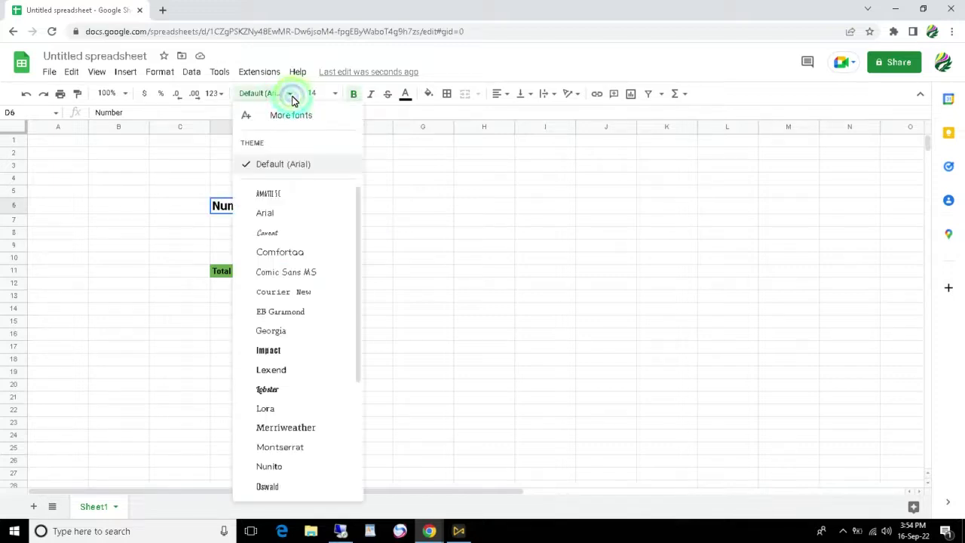
scroll(291, 305, down, 3)
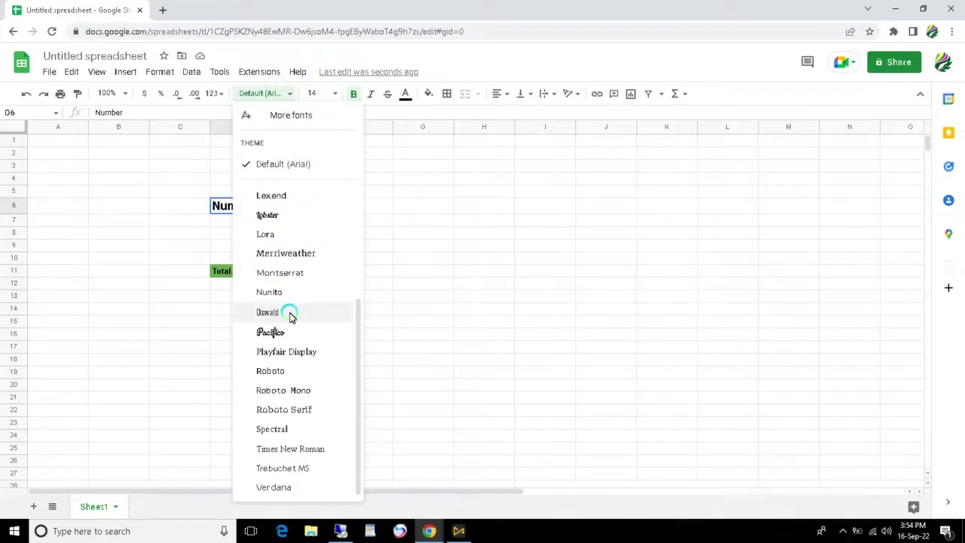
click(289, 293)
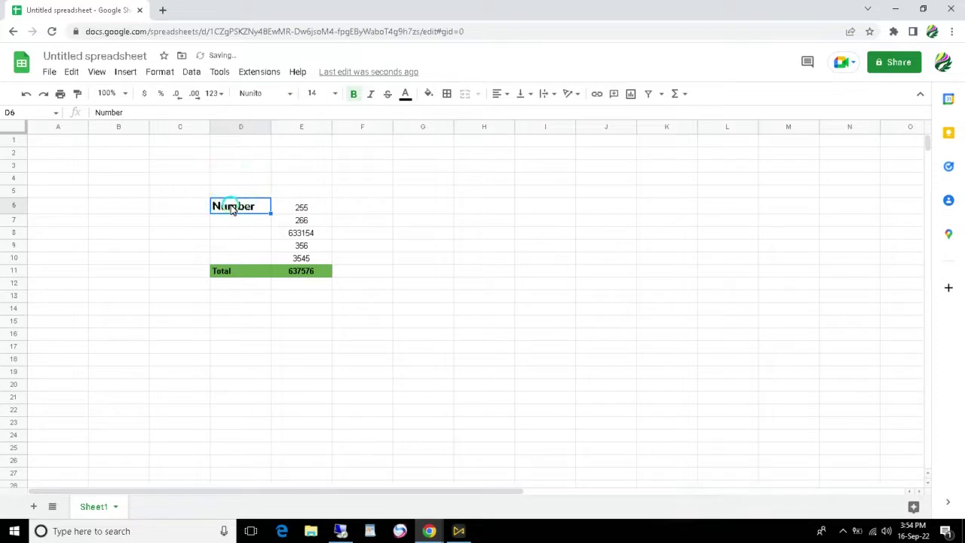
click(407, 249)
click(252, 208)
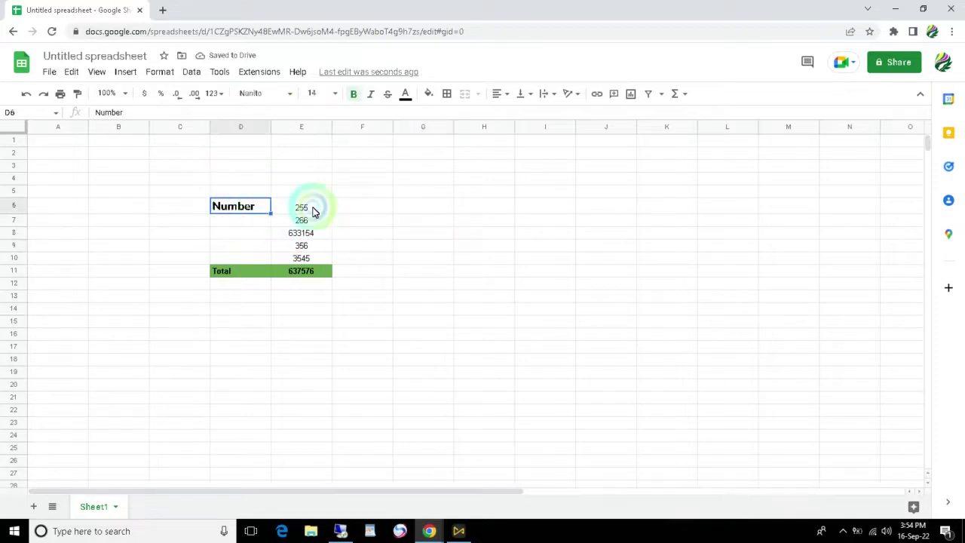
click(368, 202)
Step: Insert a pie chart of D6:E11 and drag it right of the table
click(631, 95)
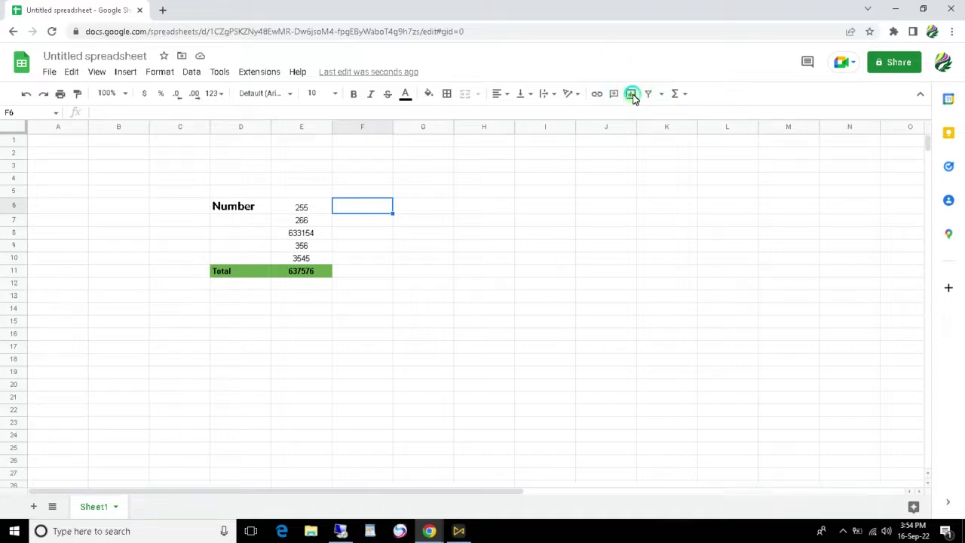
click(633, 95)
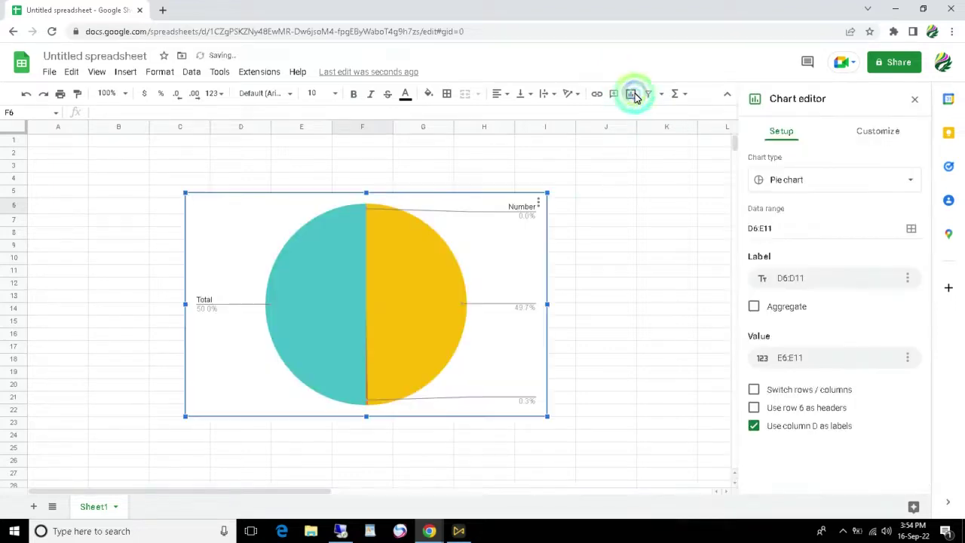
drag(389, 275, 470, 274)
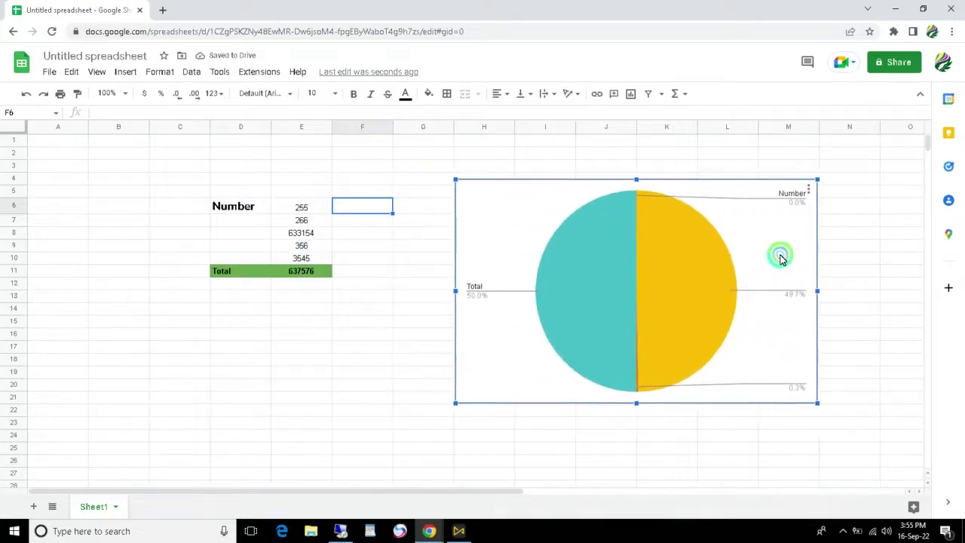
drag(552, 273, 759, 260)
mouse_move(300, 206)
mouse_down()
mouse_move(236, 206)
mouse_move(319, 259)
mouse_up()
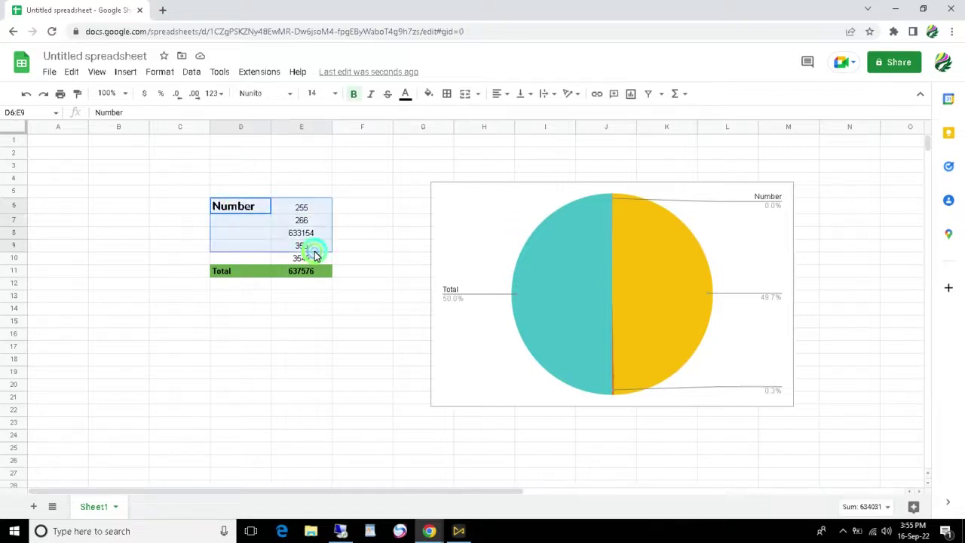
Step: Apply all borders to cells D6:E10
click(449, 97)
click(451, 117)
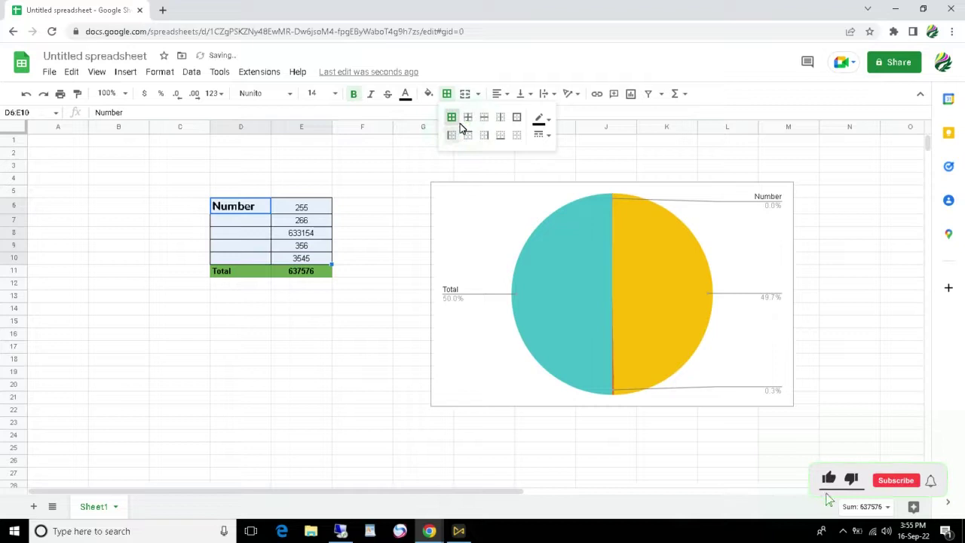
click(517, 118)
click(484, 135)
click(467, 117)
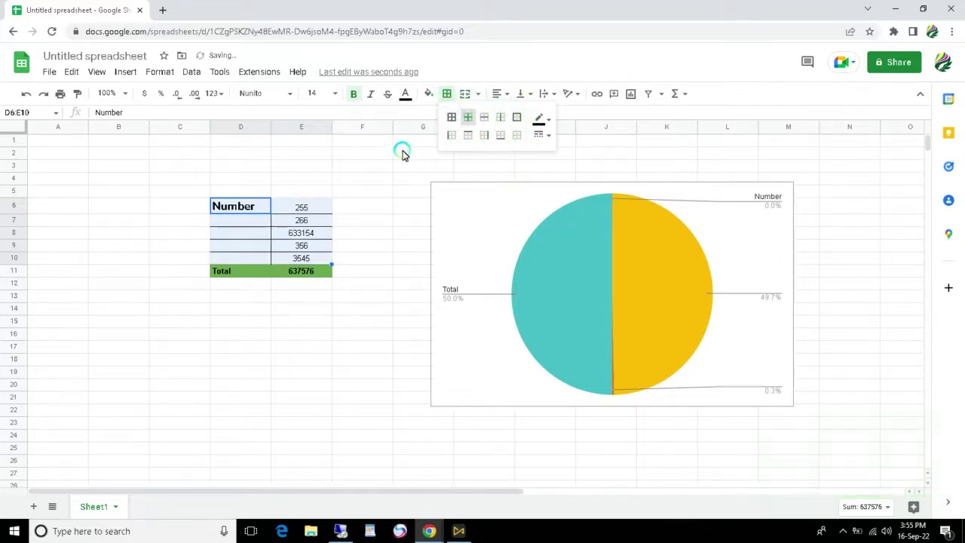
click(450, 119)
click(273, 307)
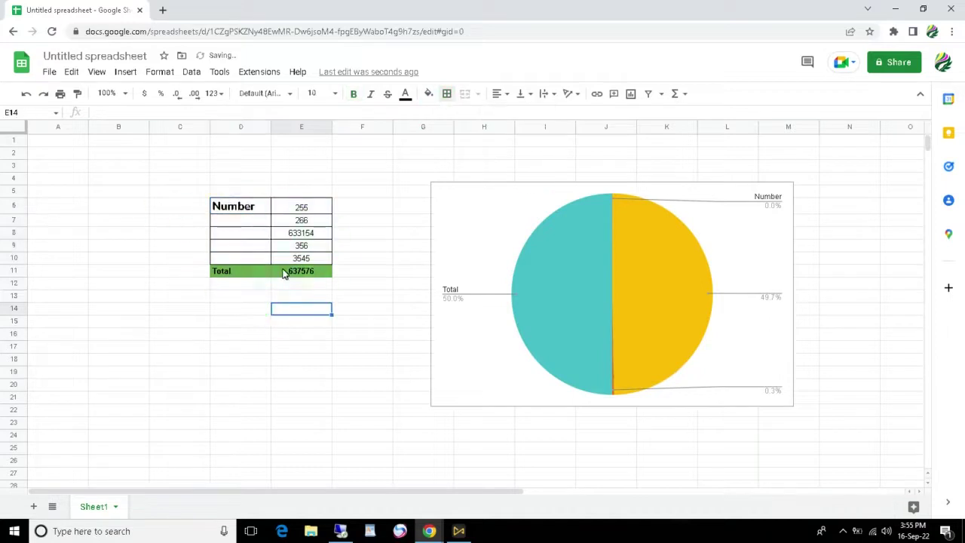
mouse_move(238, 207)
mouse_down()
mouse_move(291, 212)
mouse_move(258, 249)
mouse_up()
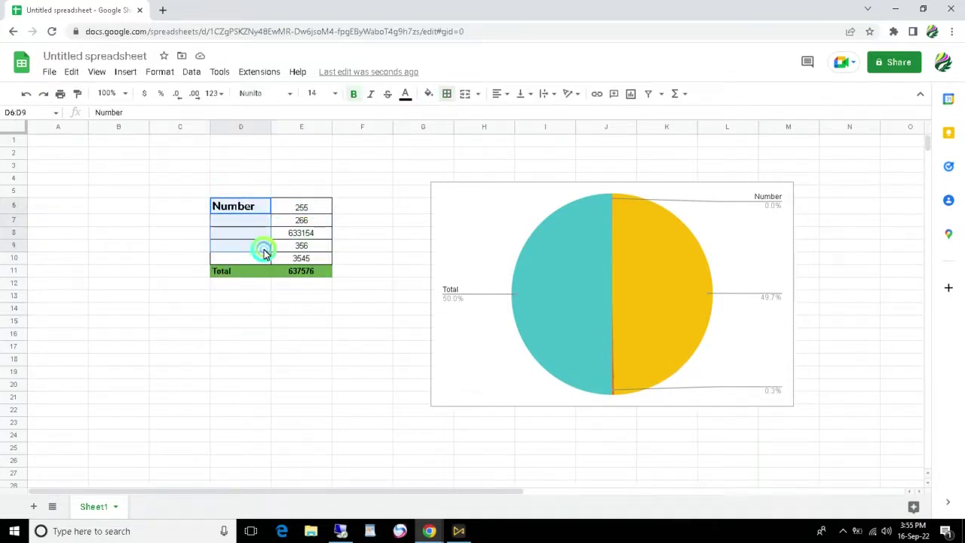
Step: Set the text color of the D6 Number heading to dark red
click(249, 206)
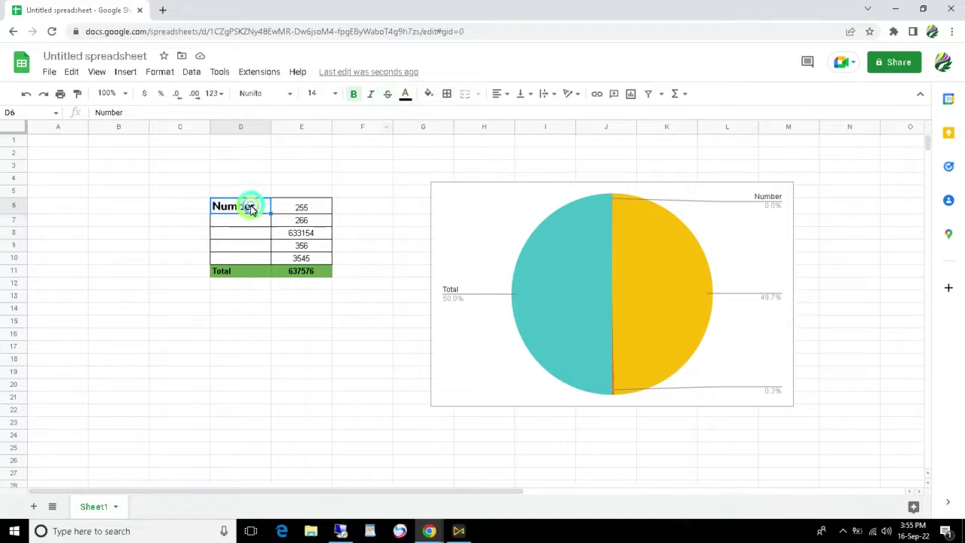
click(405, 94)
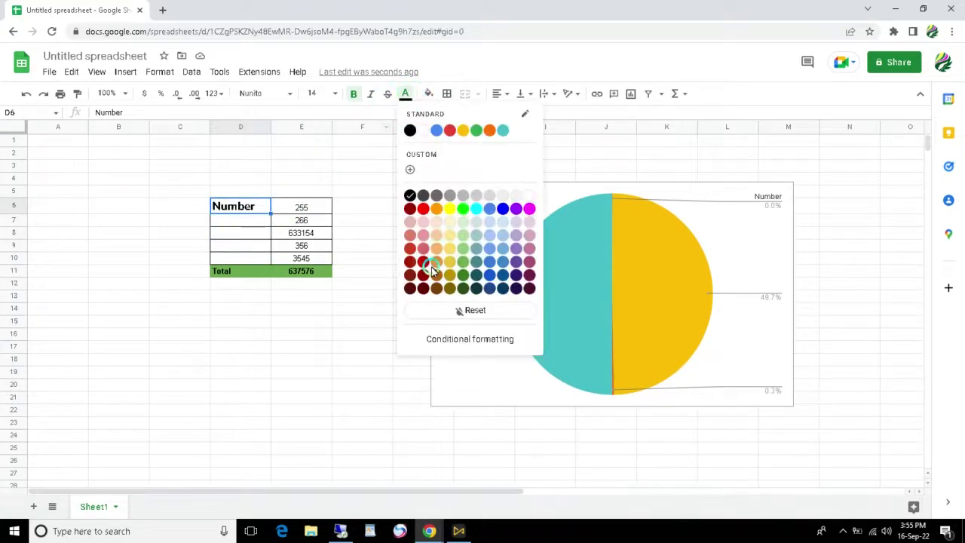
click(424, 209)
click(241, 308)
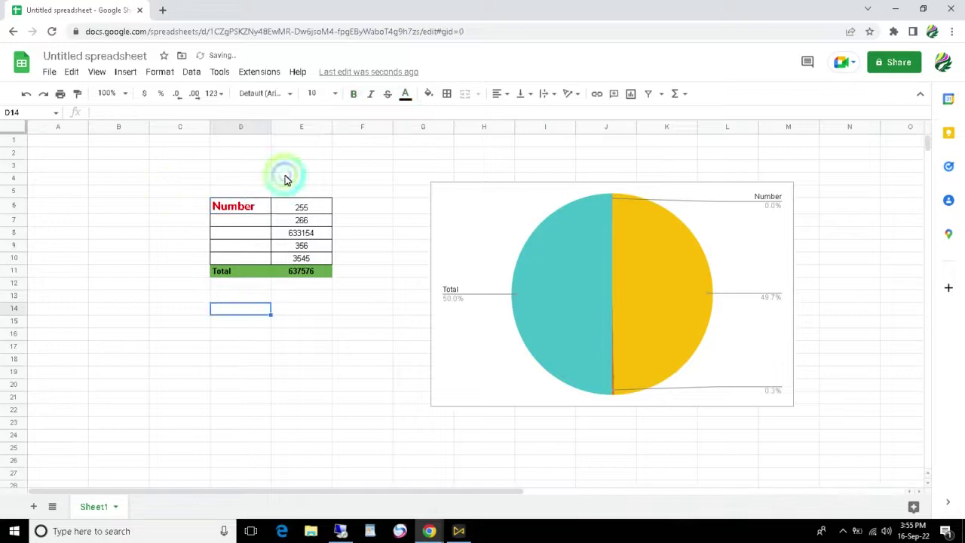
click(614, 252)
click(384, 181)
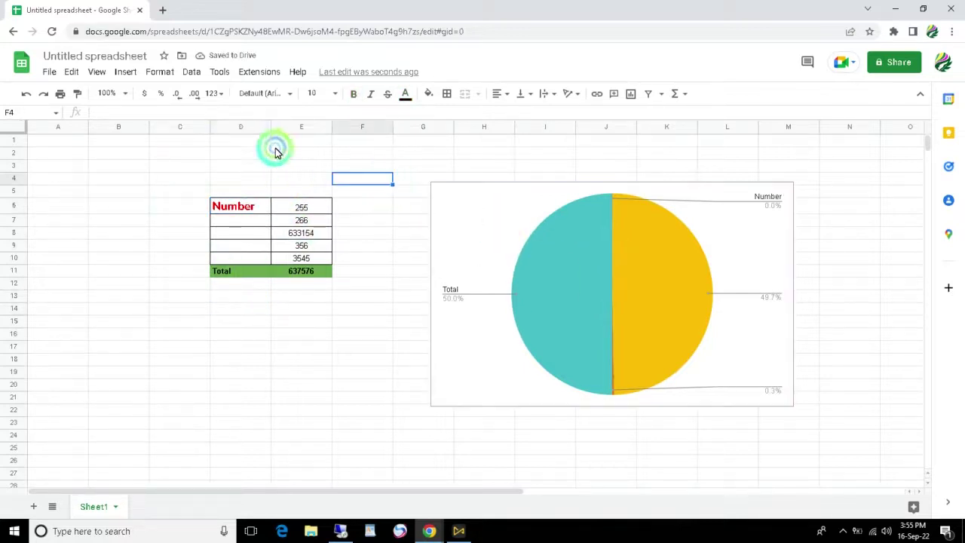
Step: Download the spreadsheet as a Microsoft Excel (.xlsx) file from the File menu
click(47, 75)
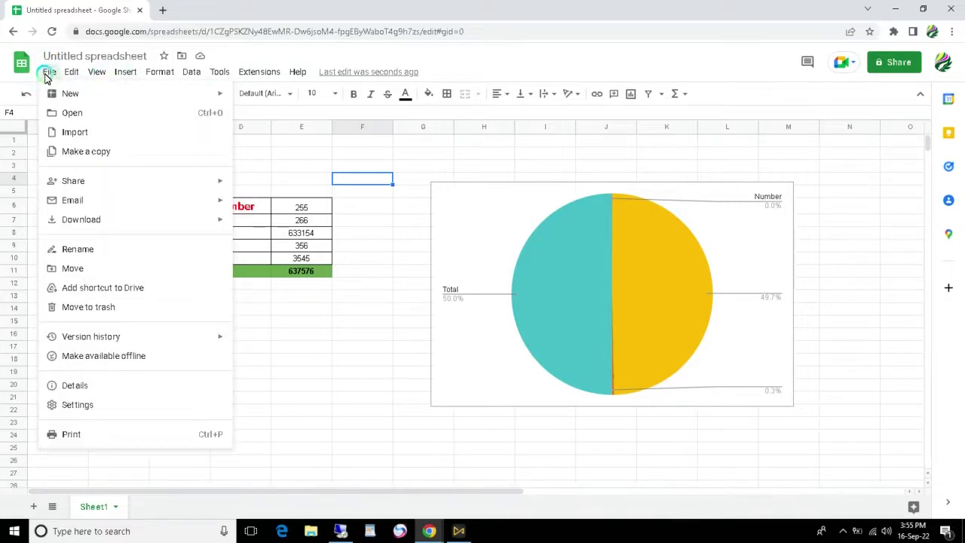
click(86, 153)
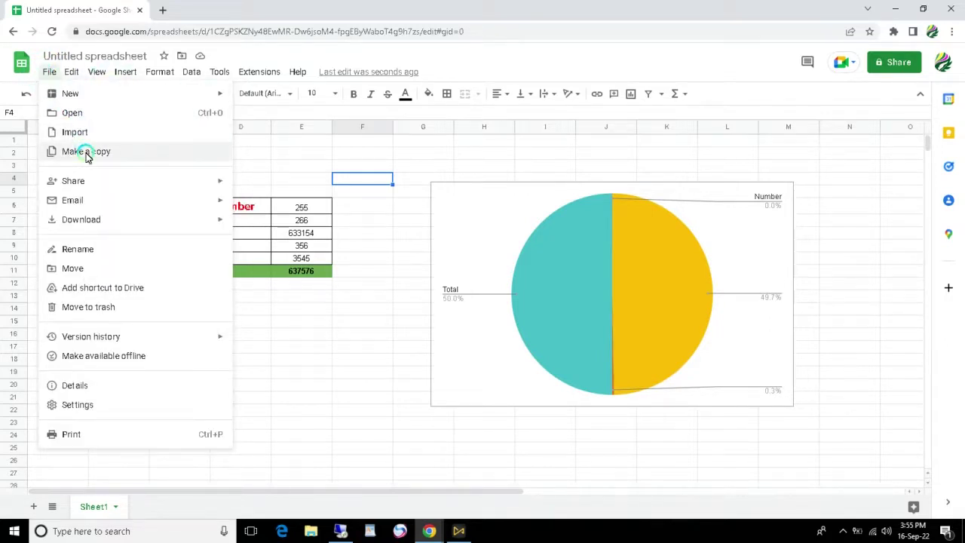
click(92, 220)
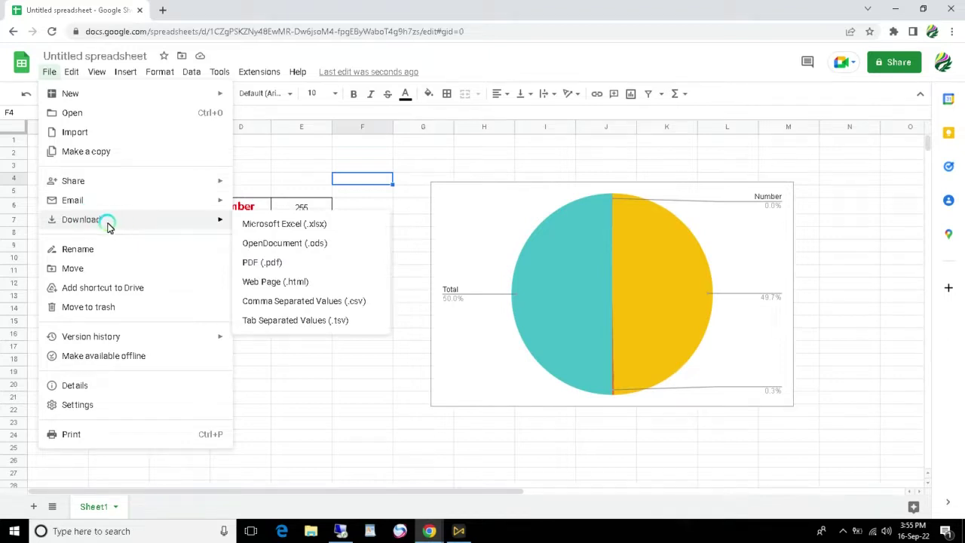
click(258, 226)
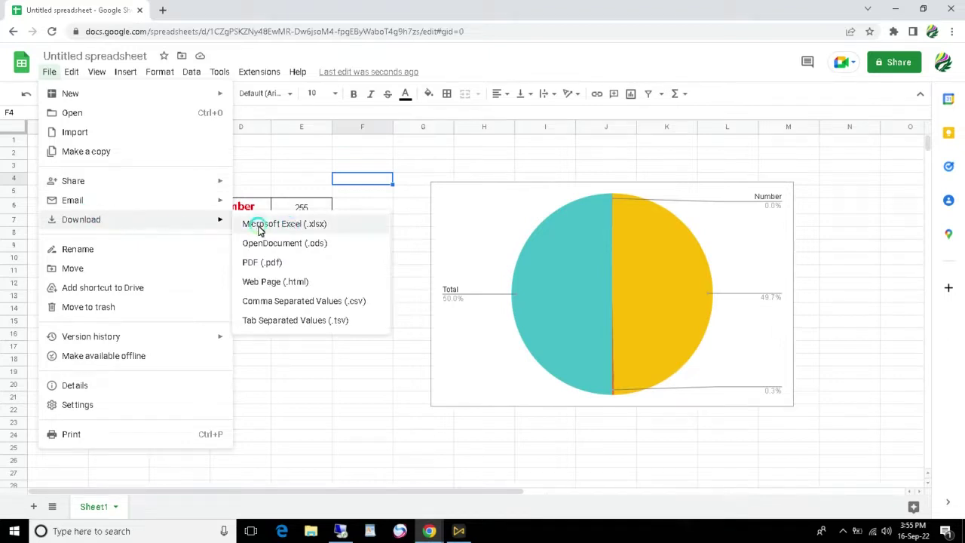
click(300, 226)
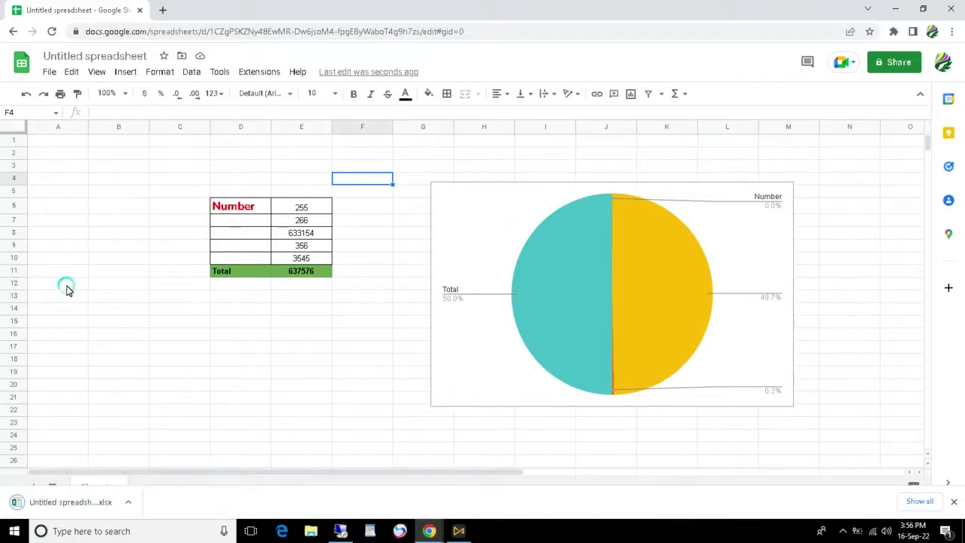
Step: Revisit the File menu's download format choices, then dismiss the menu
click(52, 71)
mouse_move(90, 219)
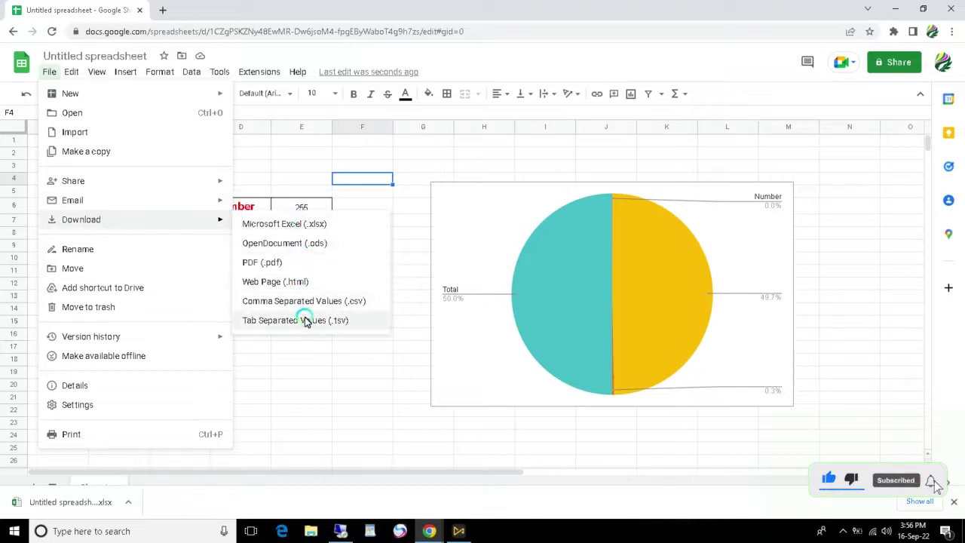
click(302, 383)
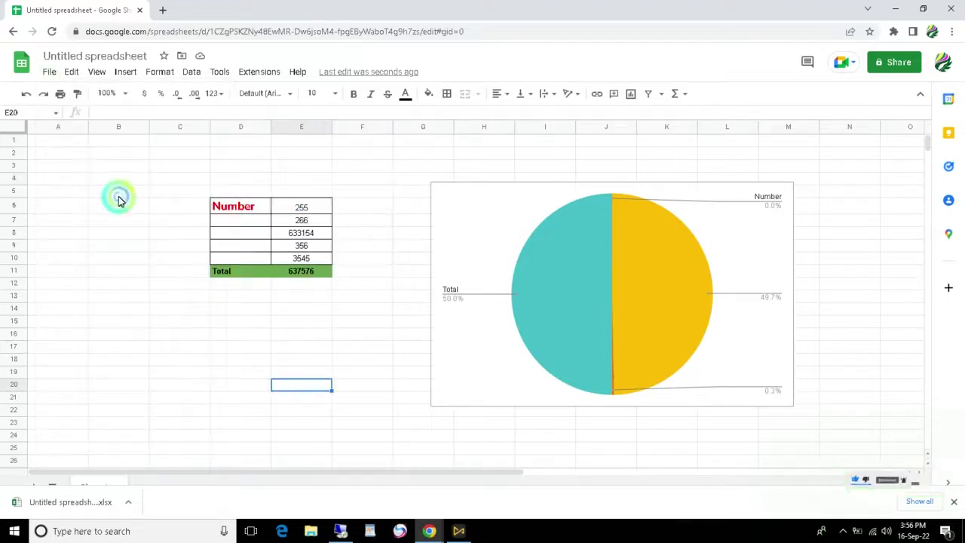
click(51, 72)
click(100, 431)
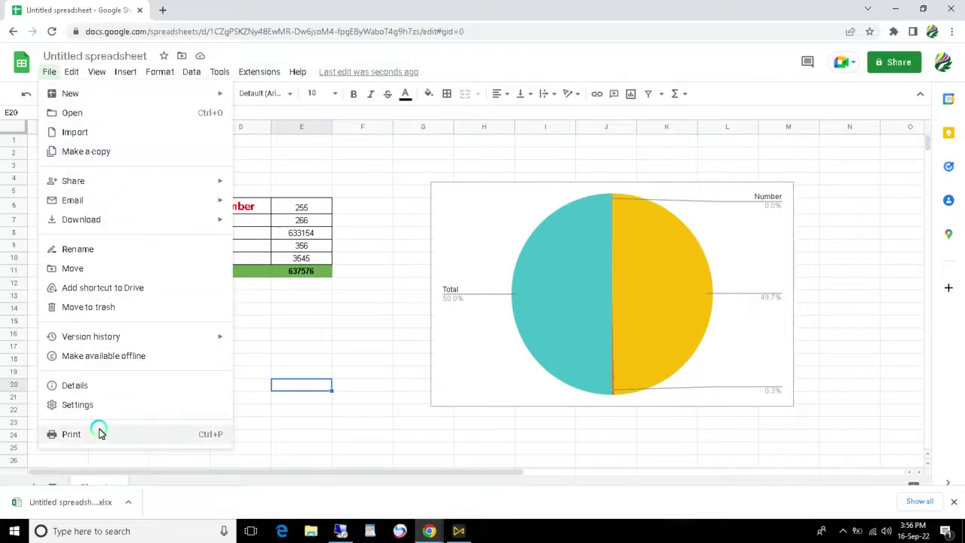
click(363, 245)
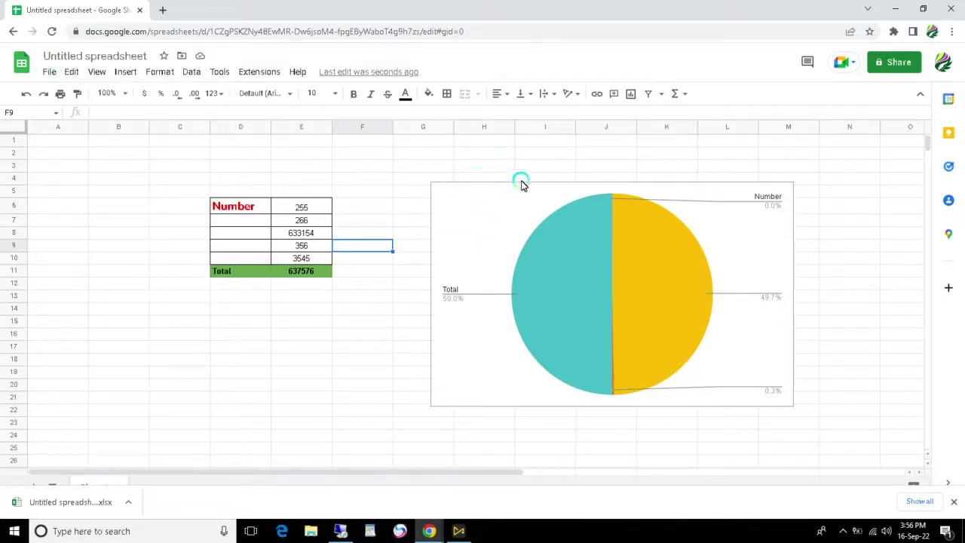
Step: Leave the table spreadsheet through the Sheets logo at the top left, back to the Sheets home page
click(22, 59)
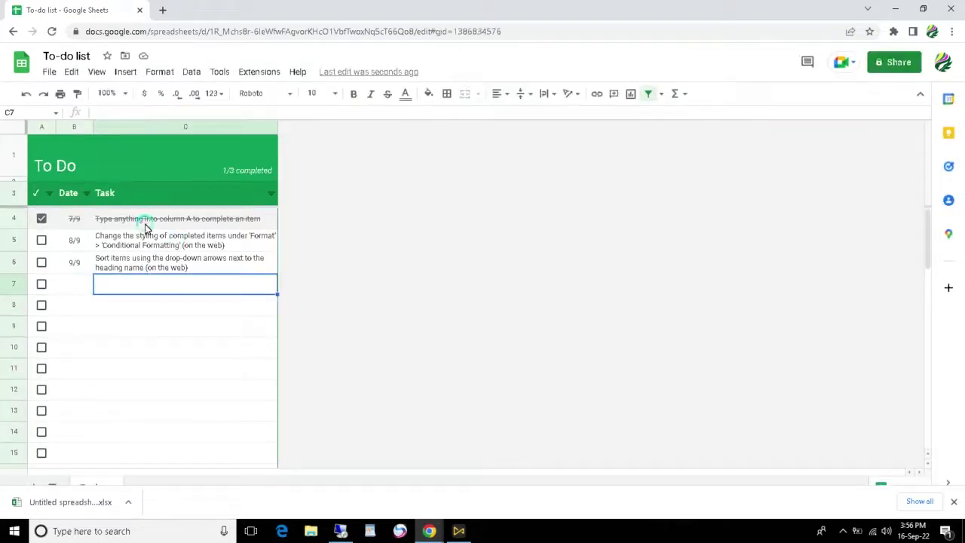
click(21, 63)
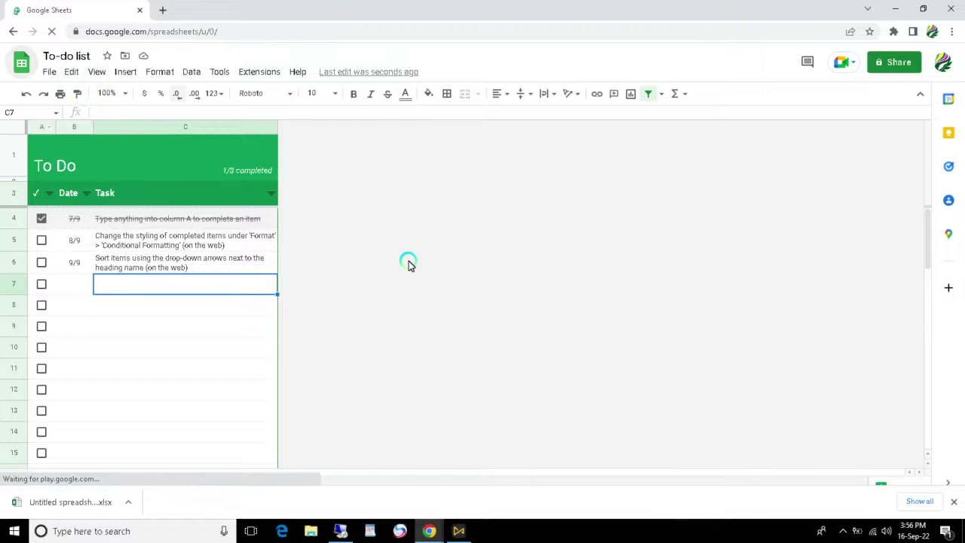